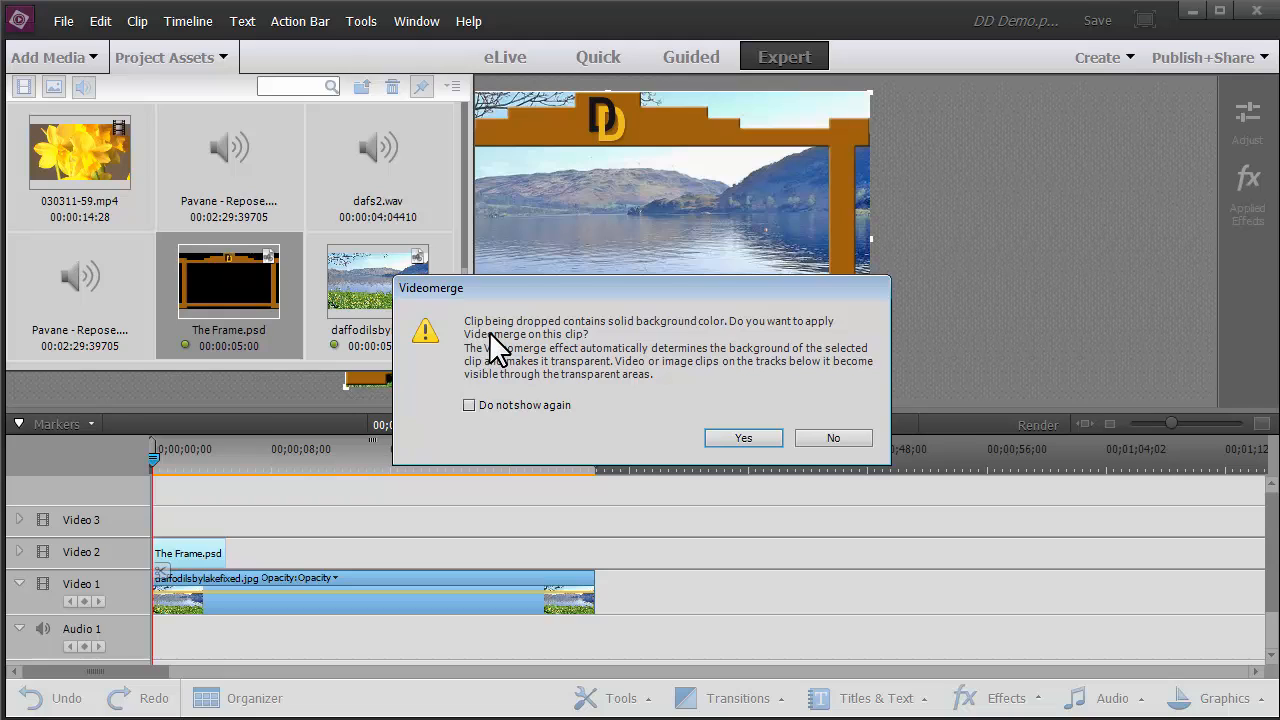
Decline Videomerge for The Frame.psd and extend its clip to the end of the daffodilsbylakefixed.jpg clip
left_click(829, 441)
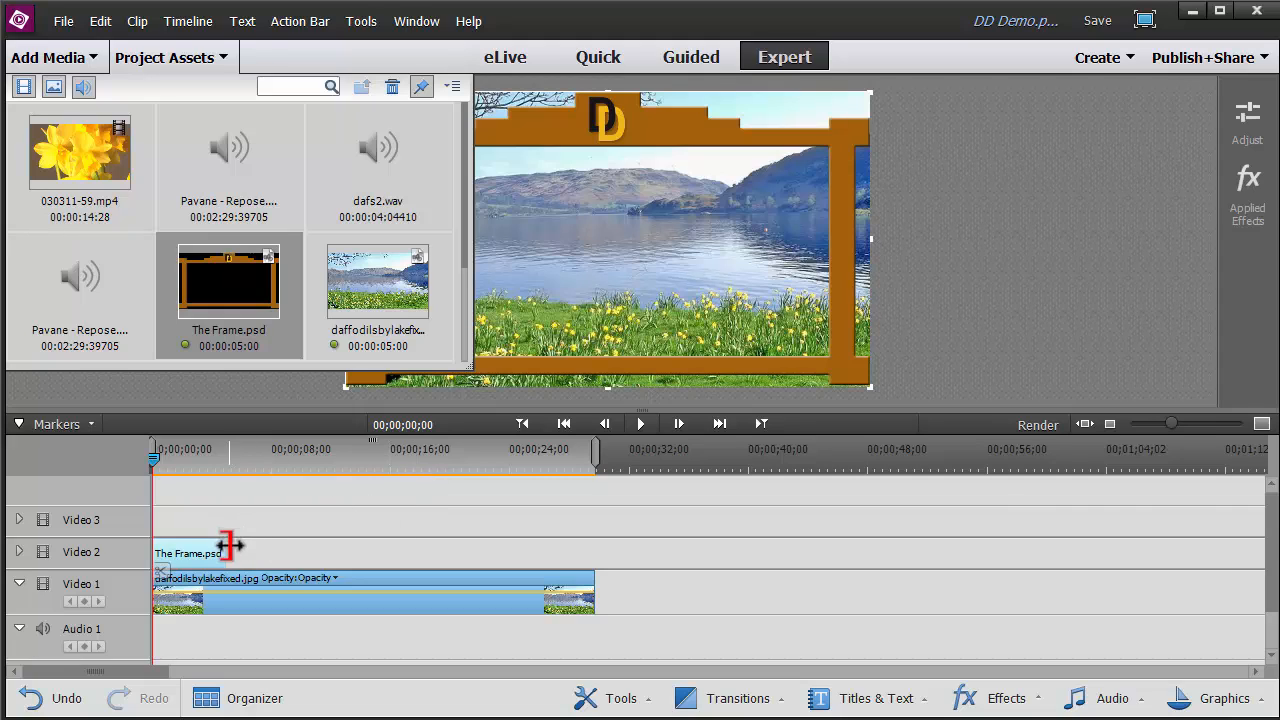
left_click_drag(225, 552, 591, 553)
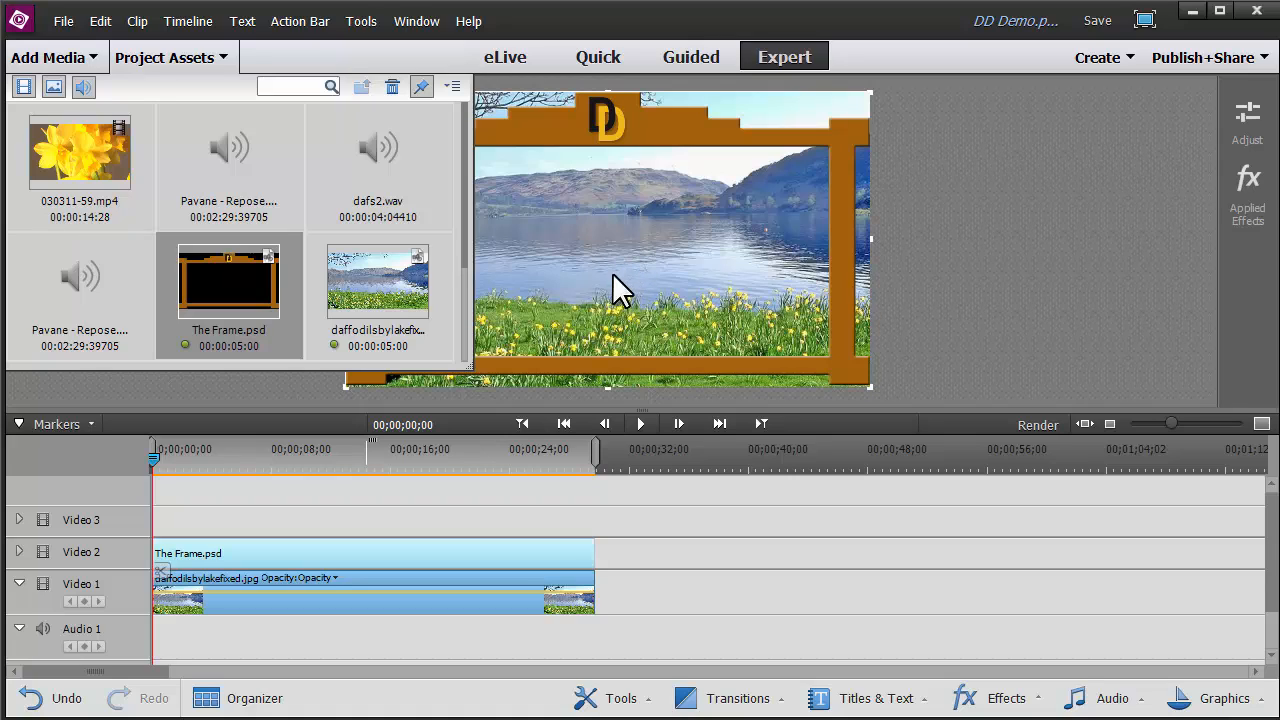
Place dafs2.wav at the start of the Narration track and play the timeline through to its end
left_click(375, 149)
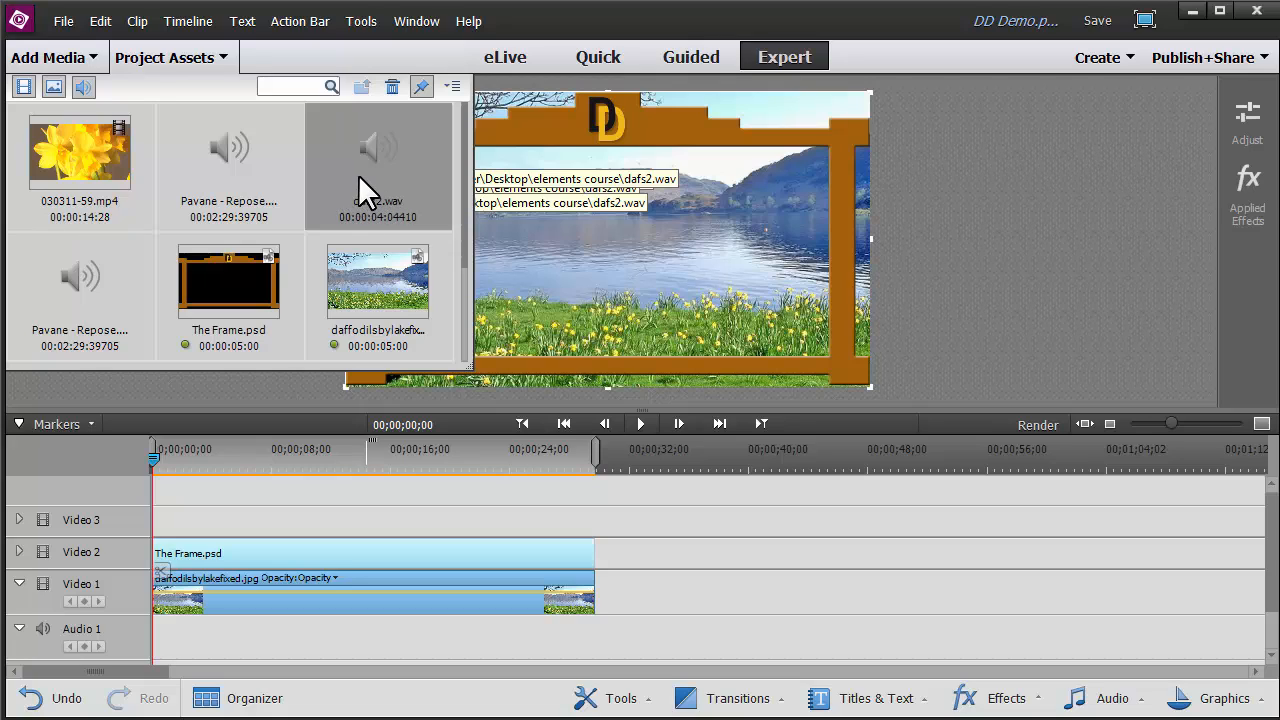
left_click_drag(360, 174, 166, 634)
scroll(484, 541, "down", 1)
scroll(484, 541, "down", 1)
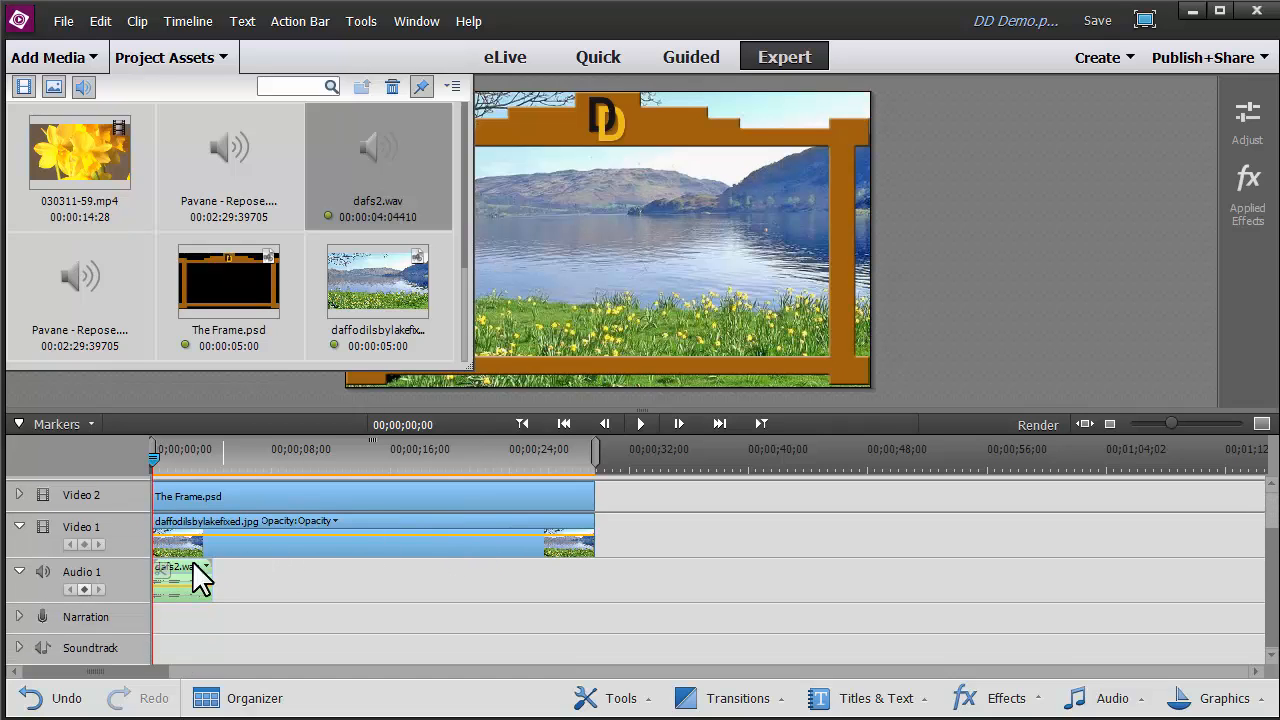
left_click_drag(178, 580, 186, 628)
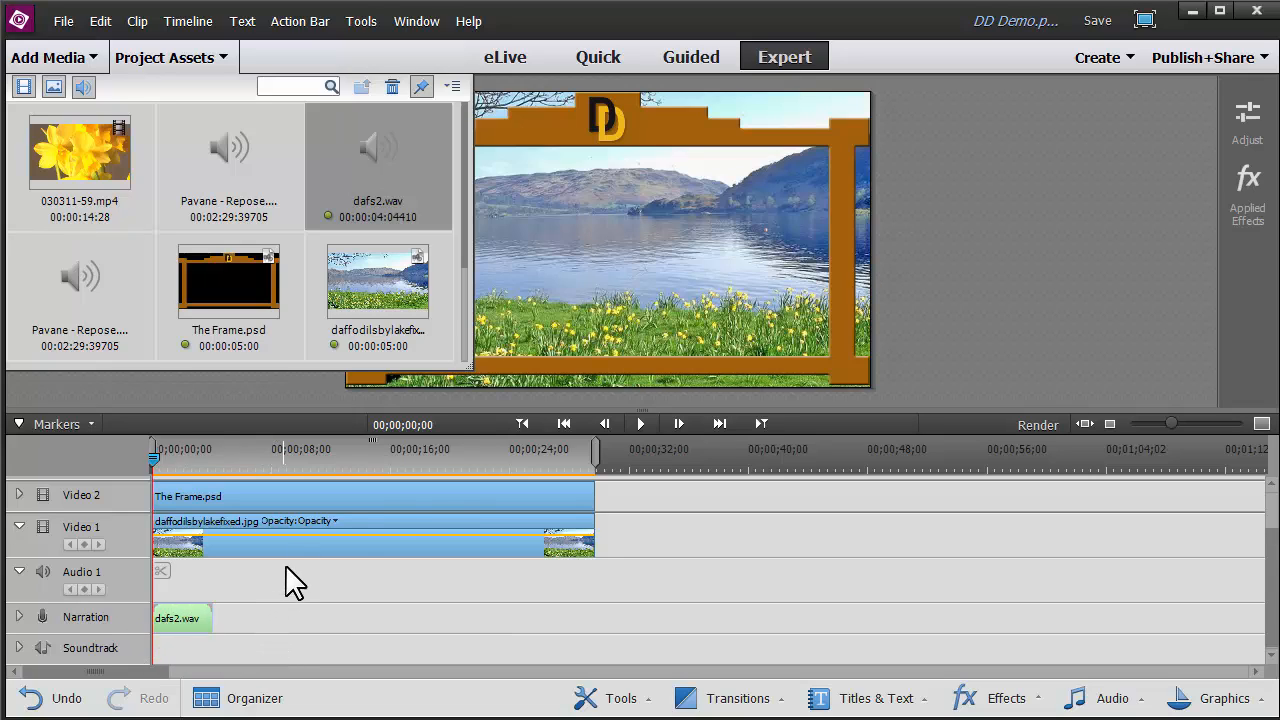
left_click(641, 423)
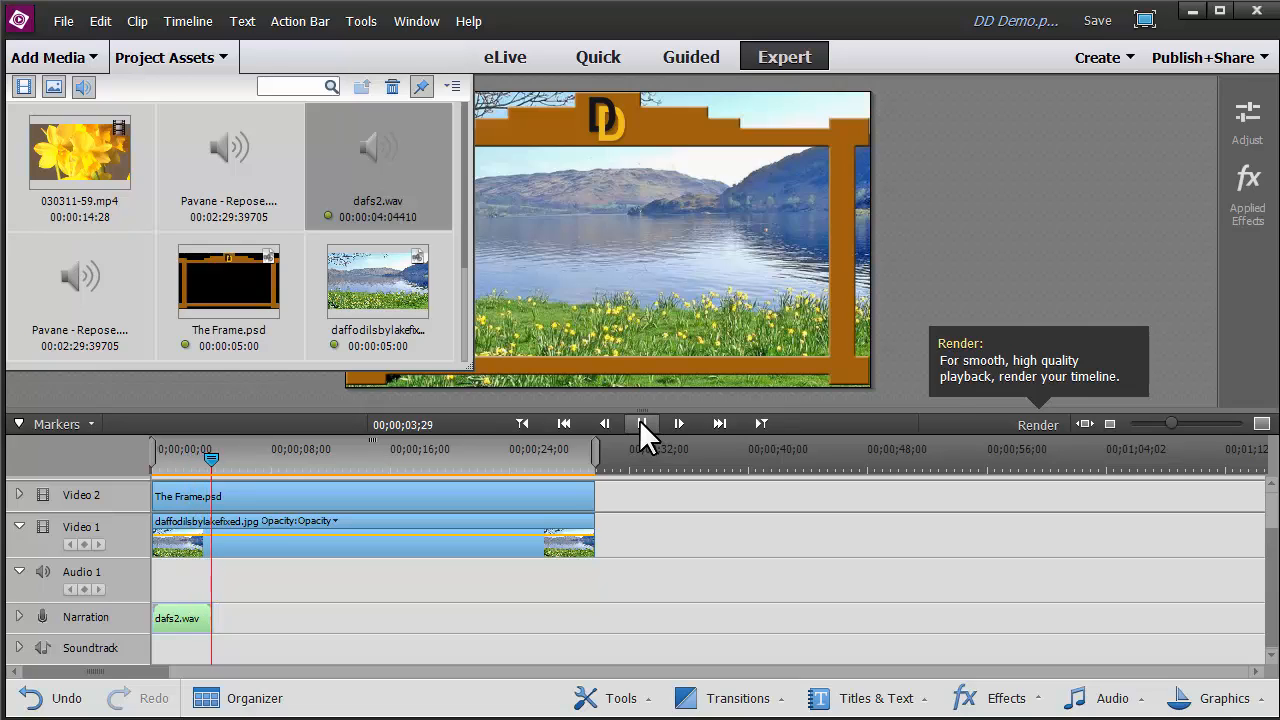
left_click(639, 419)
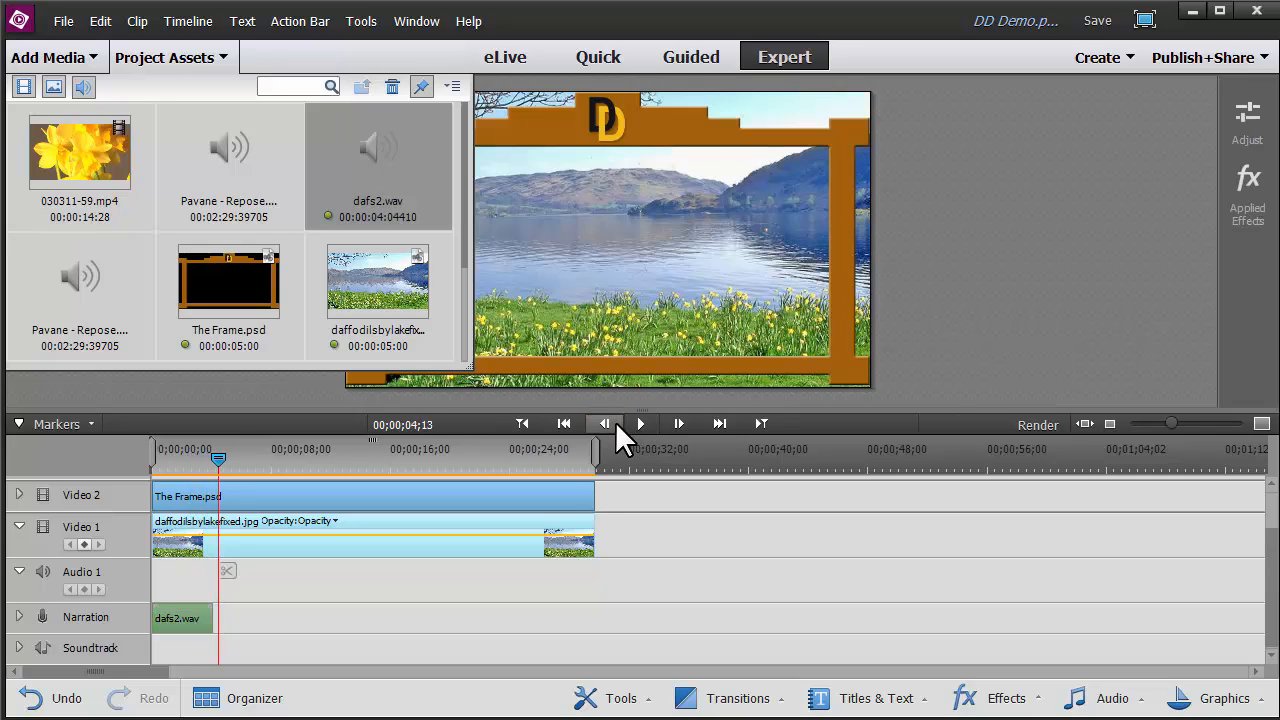
Add the 030311-59.mp4 clip to the Video 3 track, starting at the playhead position just after the narration
left_click(220, 60)
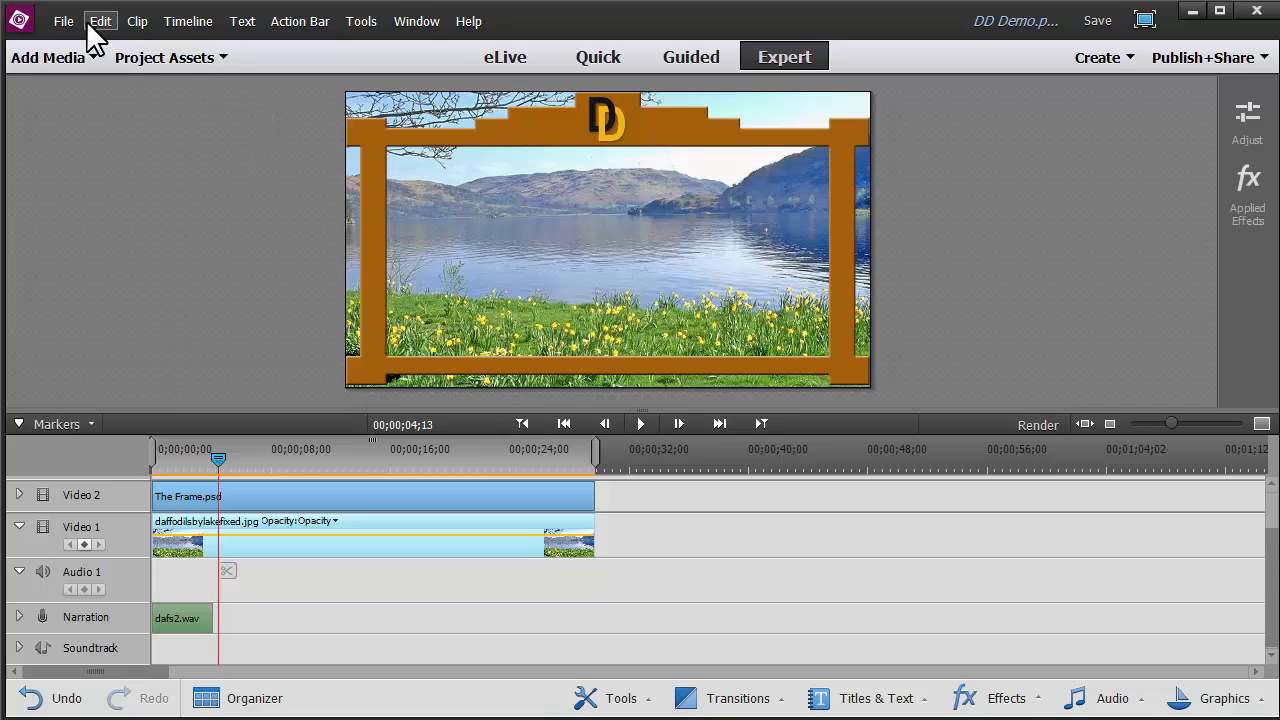
left_click(212, 59)
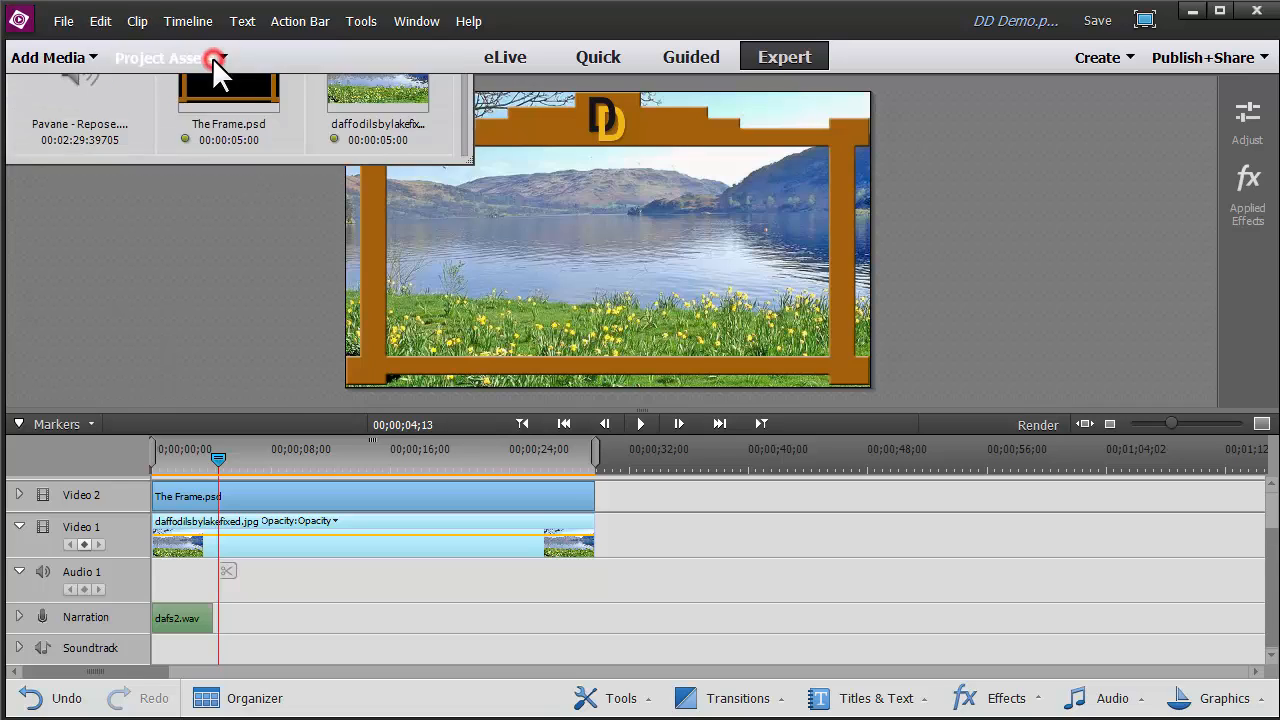
left_click_drag(70, 150, 662, 494)
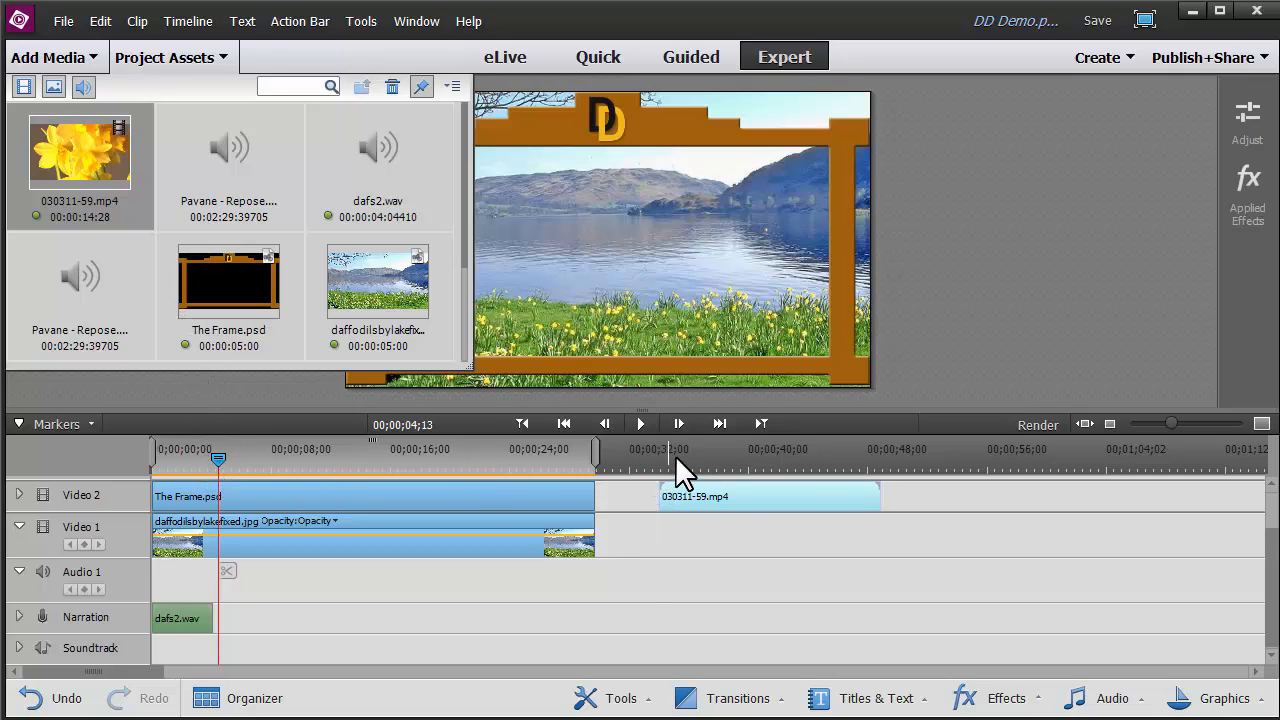
left_click(218, 60)
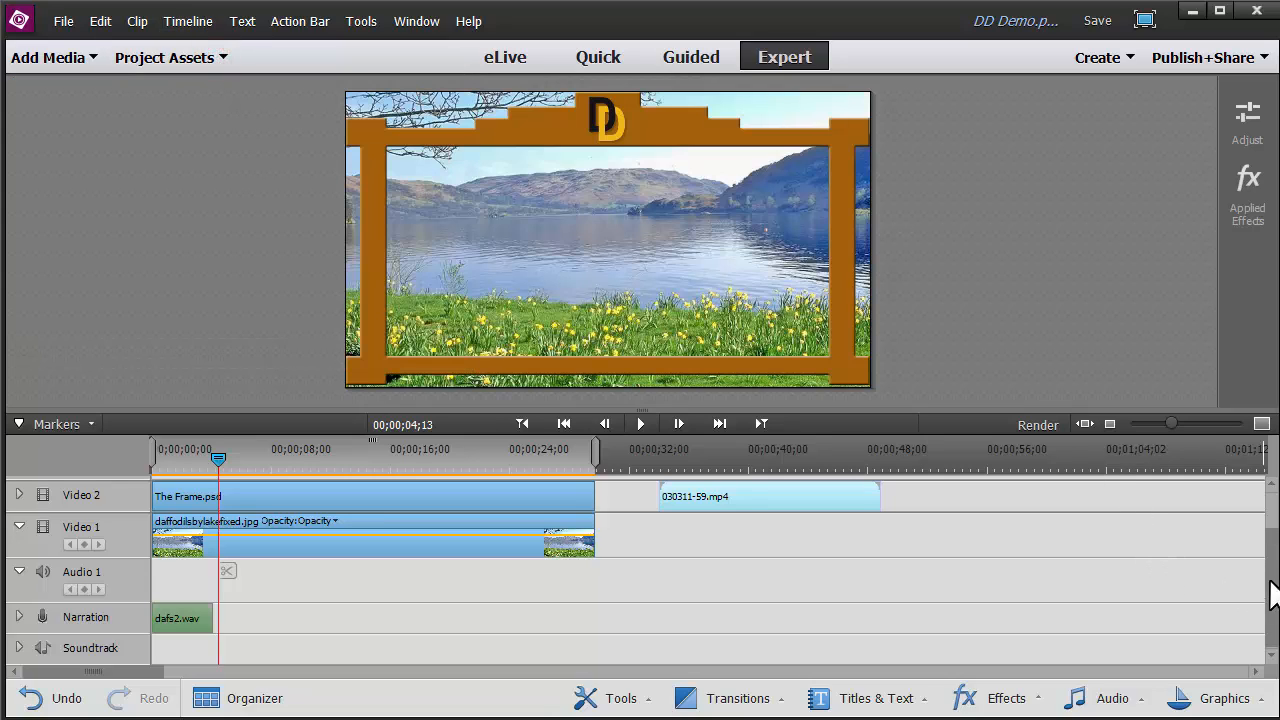
scroll(1272, 594, "up", 2)
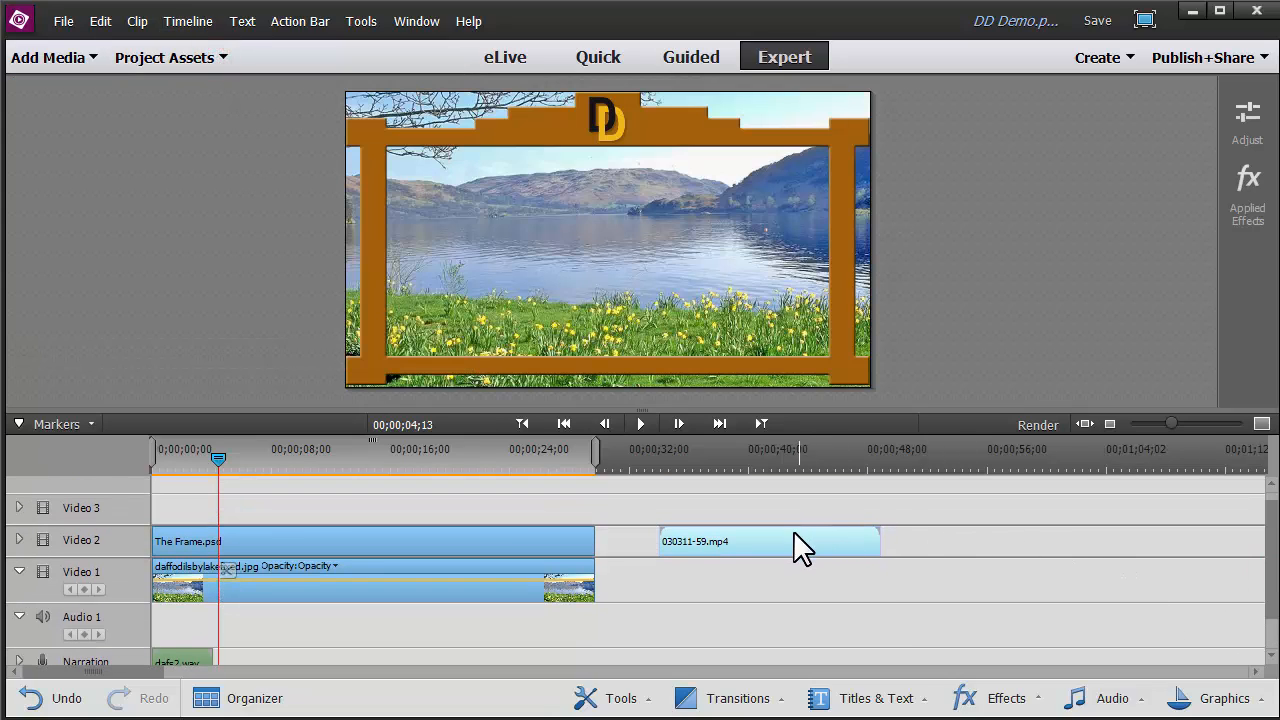
left_click_drag(794, 546, 350, 502)
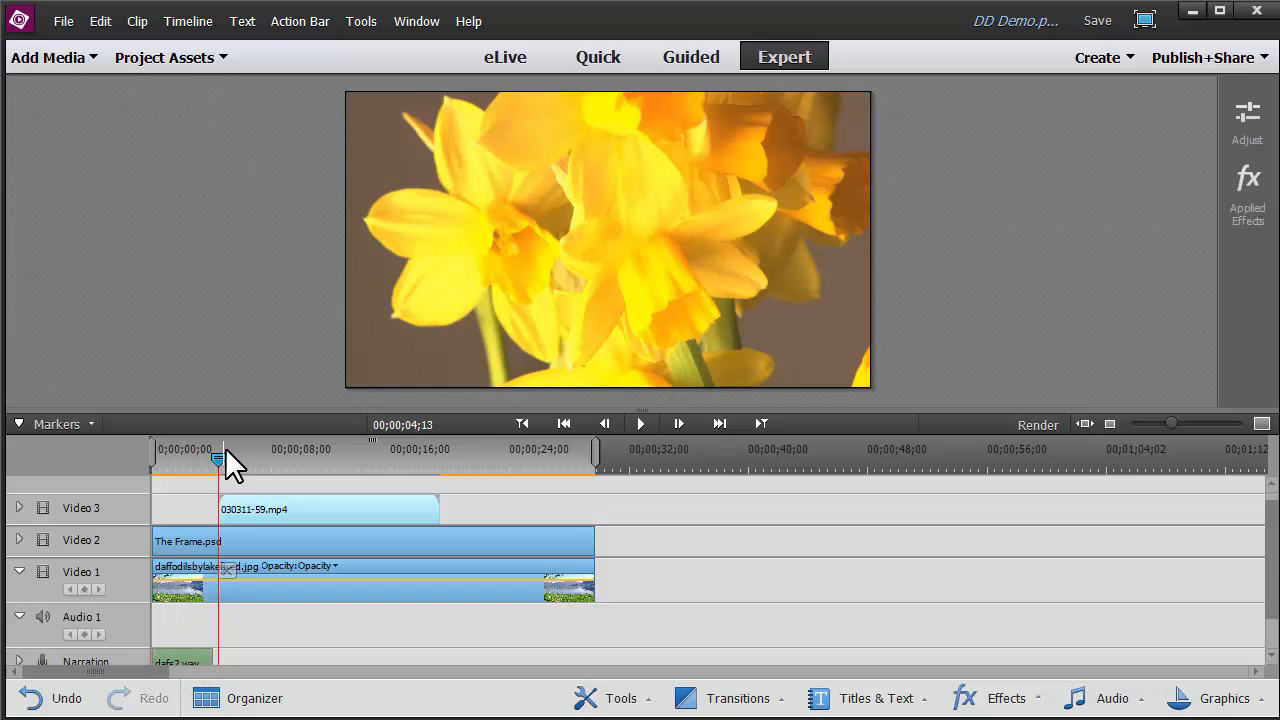
Play the timeline from shortly before the 030311-59.mp4 clip to check how the video begins
left_click_drag(219, 458, 177, 458)
key("space")
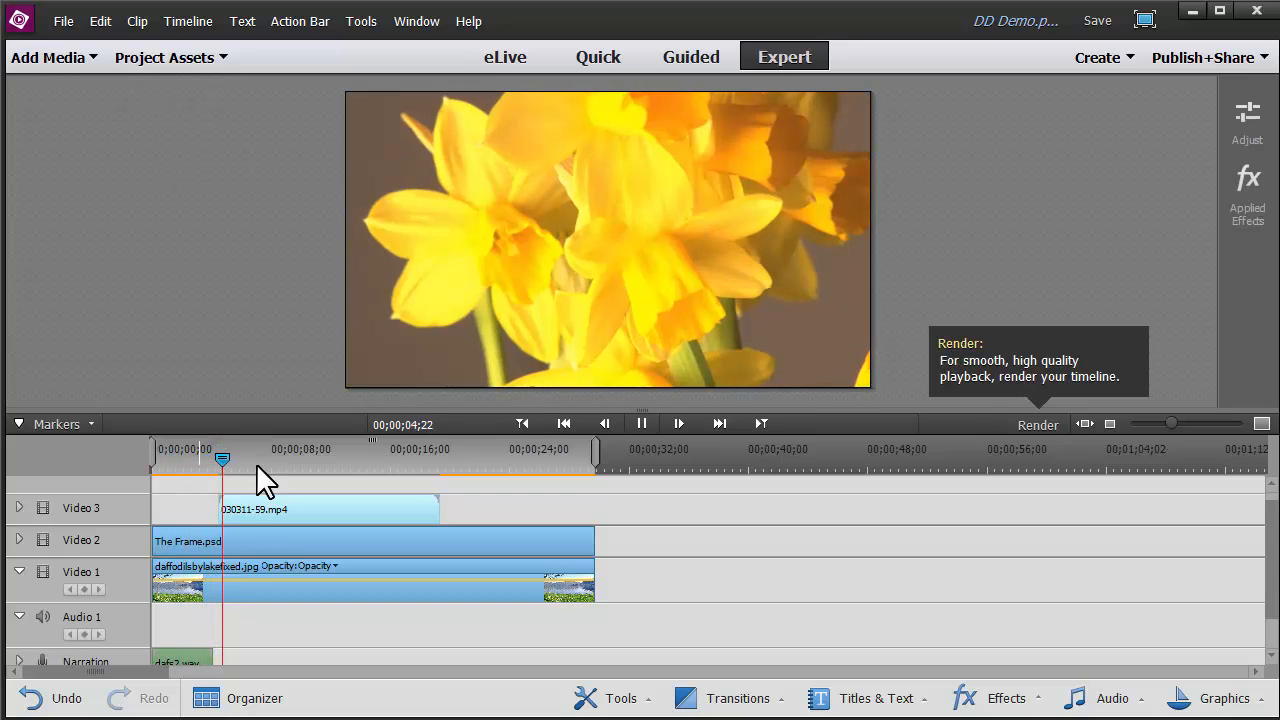
key("space")
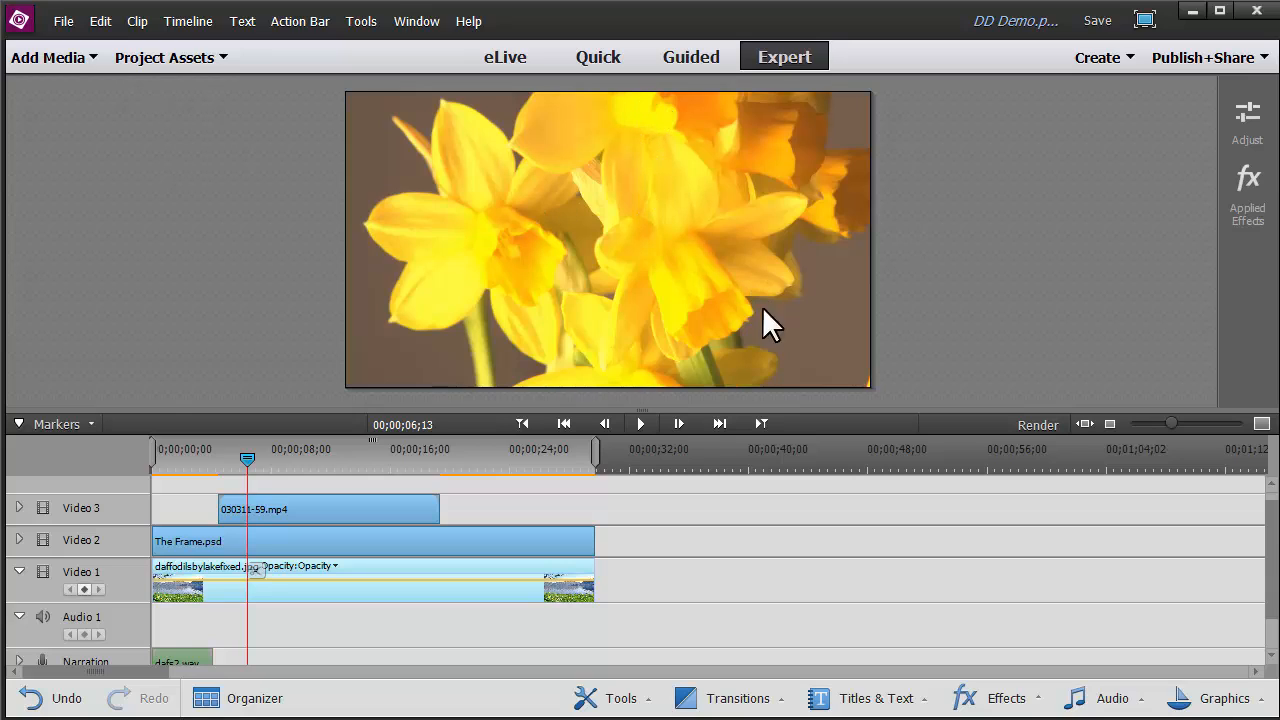
Search the effects for "crop" and apply the Crop effect to the 030311-59.mp4 clip
left_click(1027, 699)
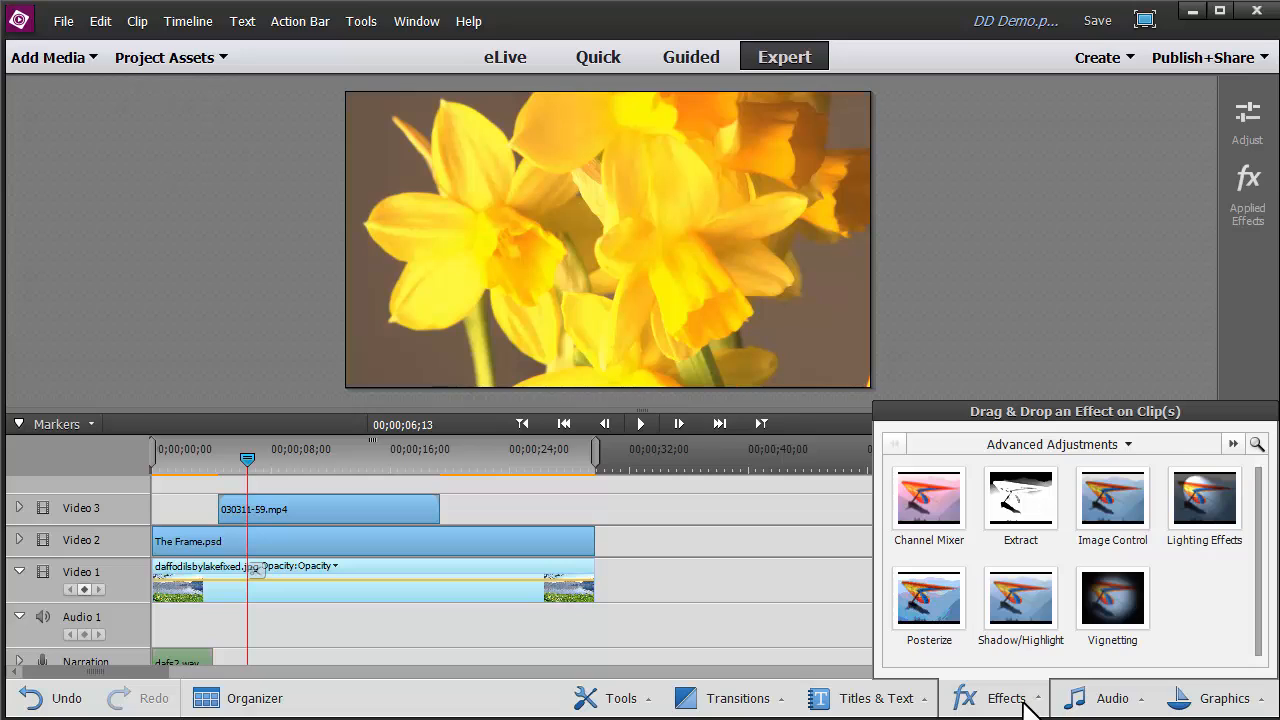
left_click(1257, 444)
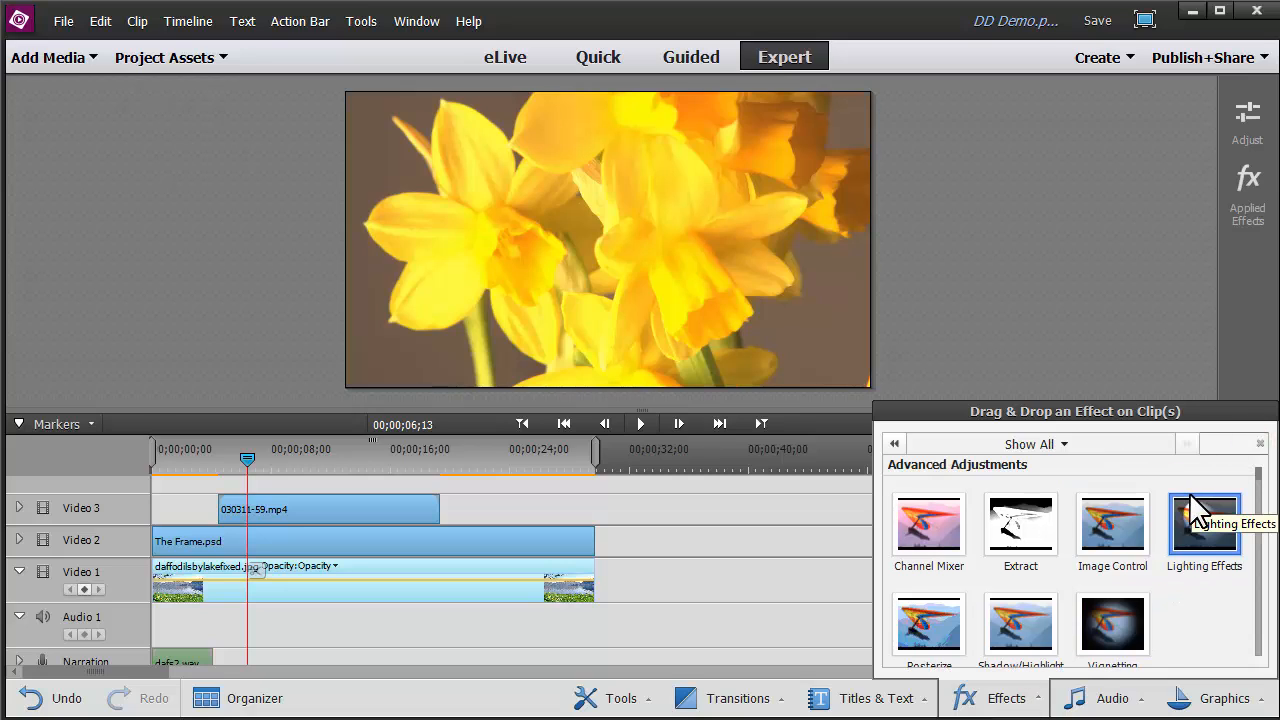
type("c")
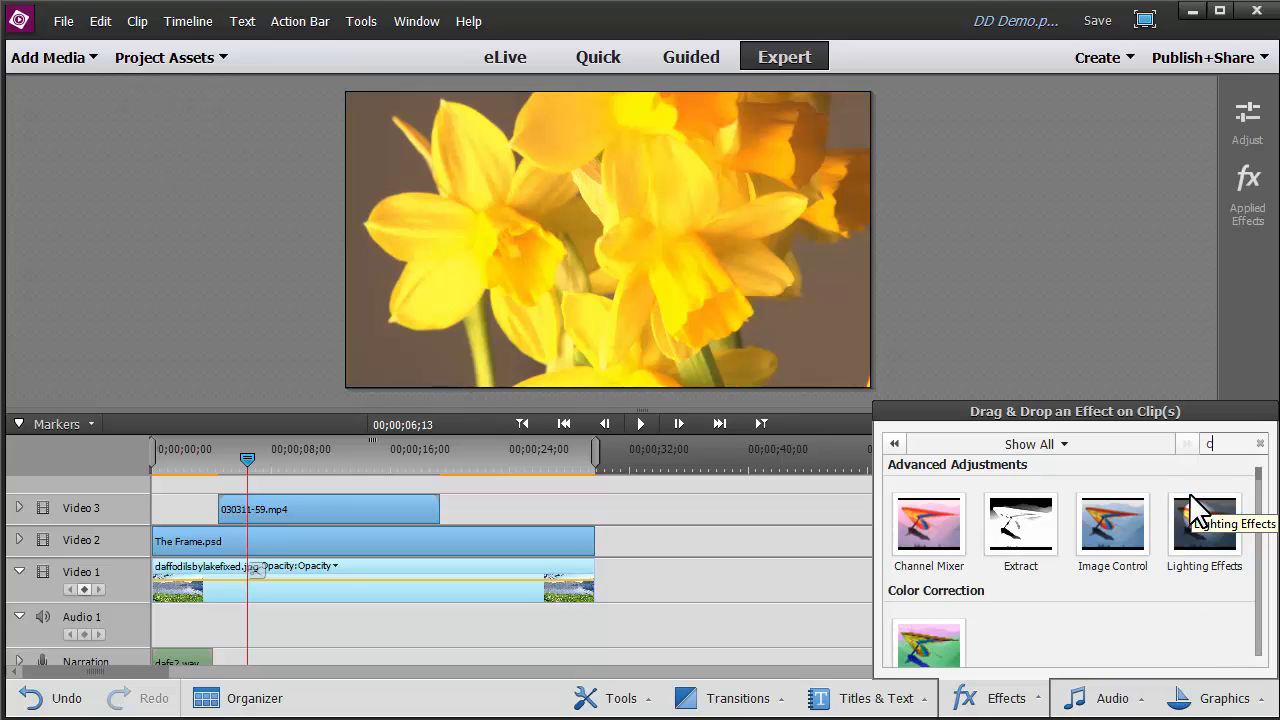
type("rop")
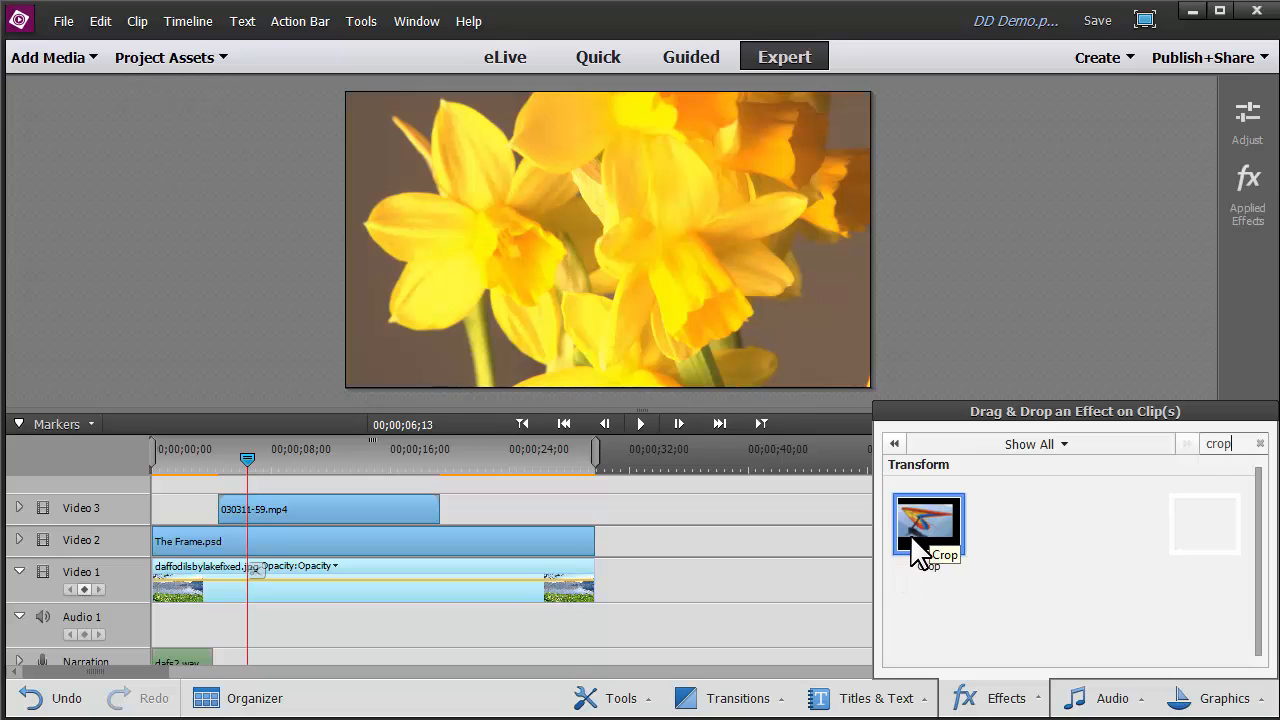
left_click_drag(917, 529, 385, 508)
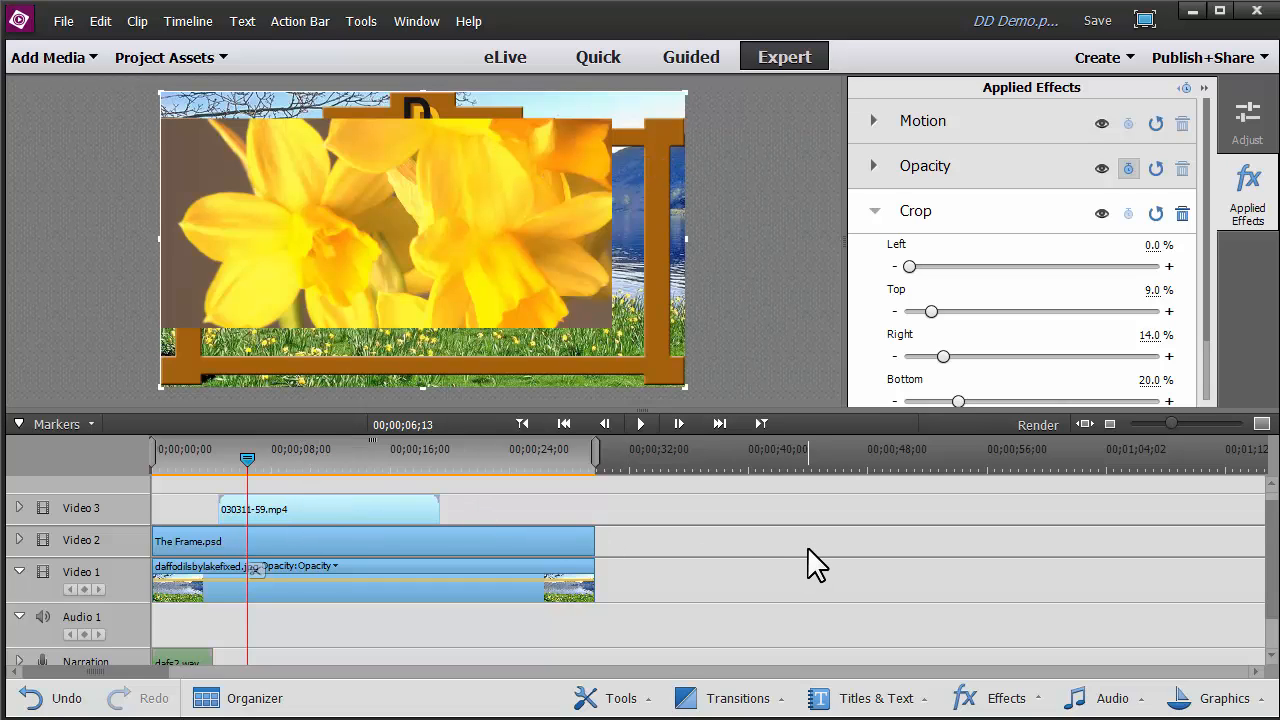
Rearrange the tracks so The Frame.psd is on Video 3 and 030311-59.mp4 lies beneath it on Video 2
scroll(807, 546, "up", 1)
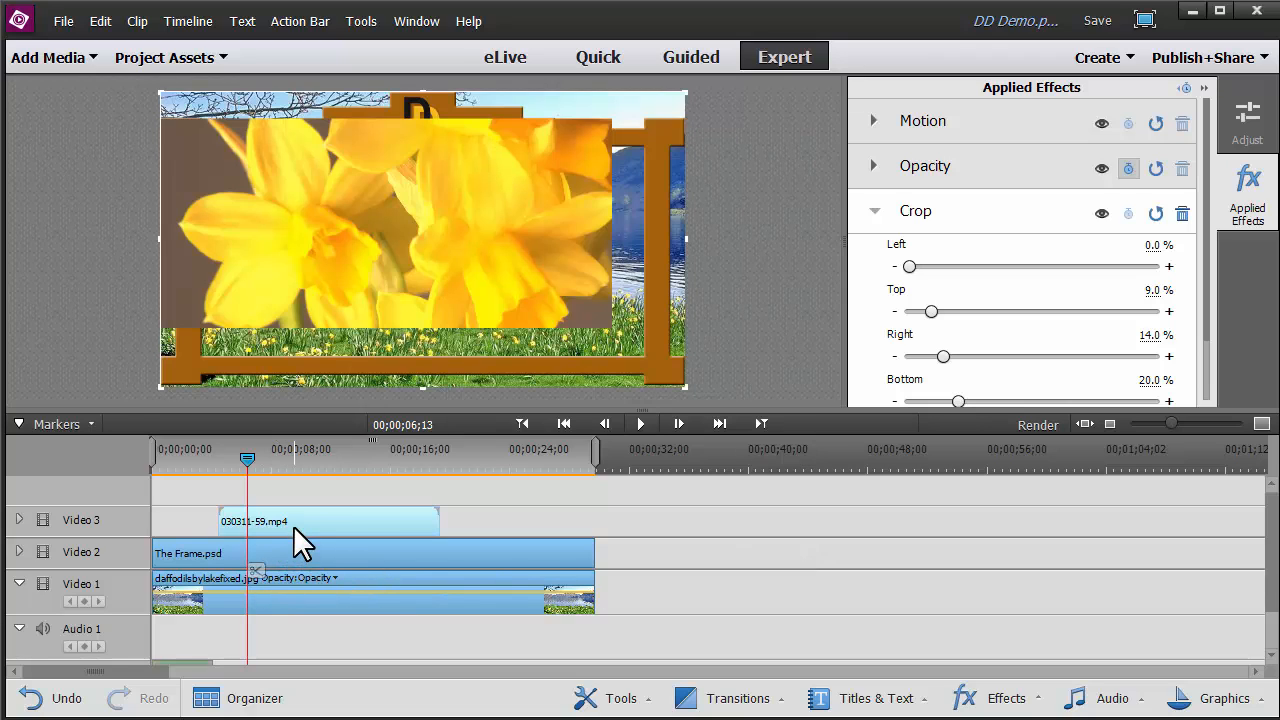
mouse_move(293, 525)
left_mouse_down()
mouse_move(286, 500)
mouse_move(297, 503)
left_mouse_up()
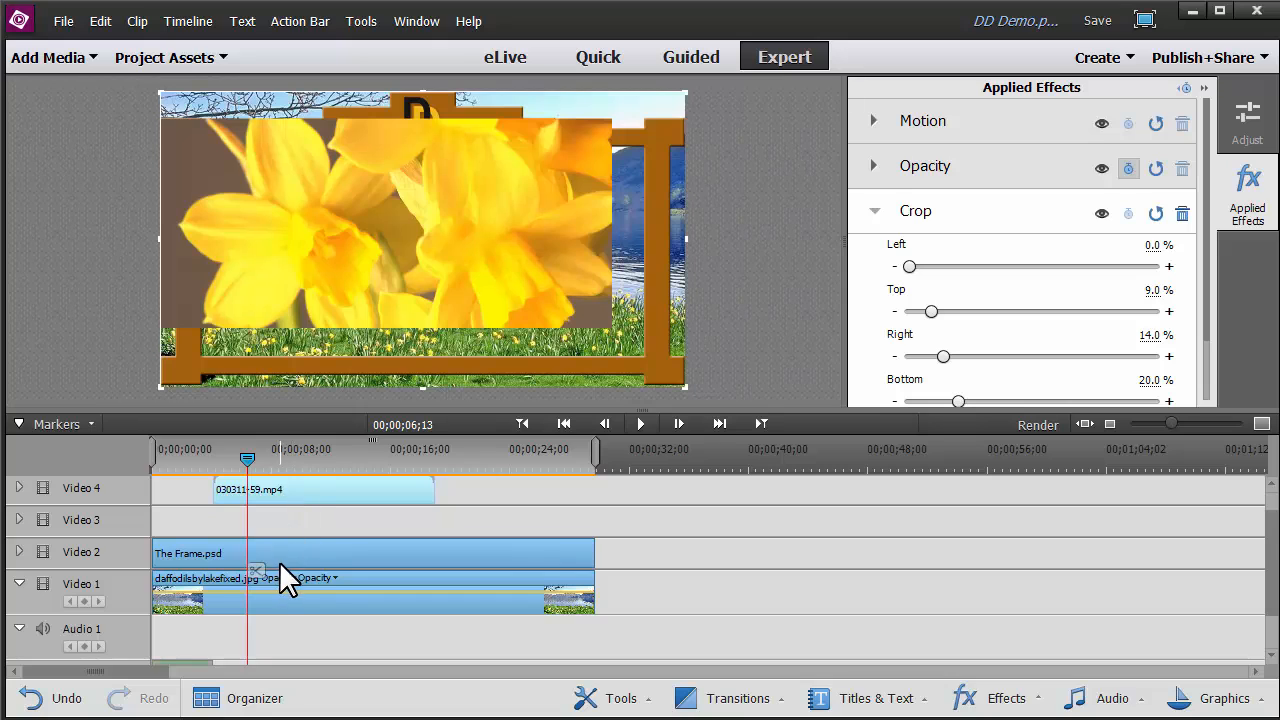
mouse_move(279, 561)
left_mouse_down()
mouse_move(288, 524)
mouse_move(263, 503)
mouse_move(270, 548)
left_mouse_up()
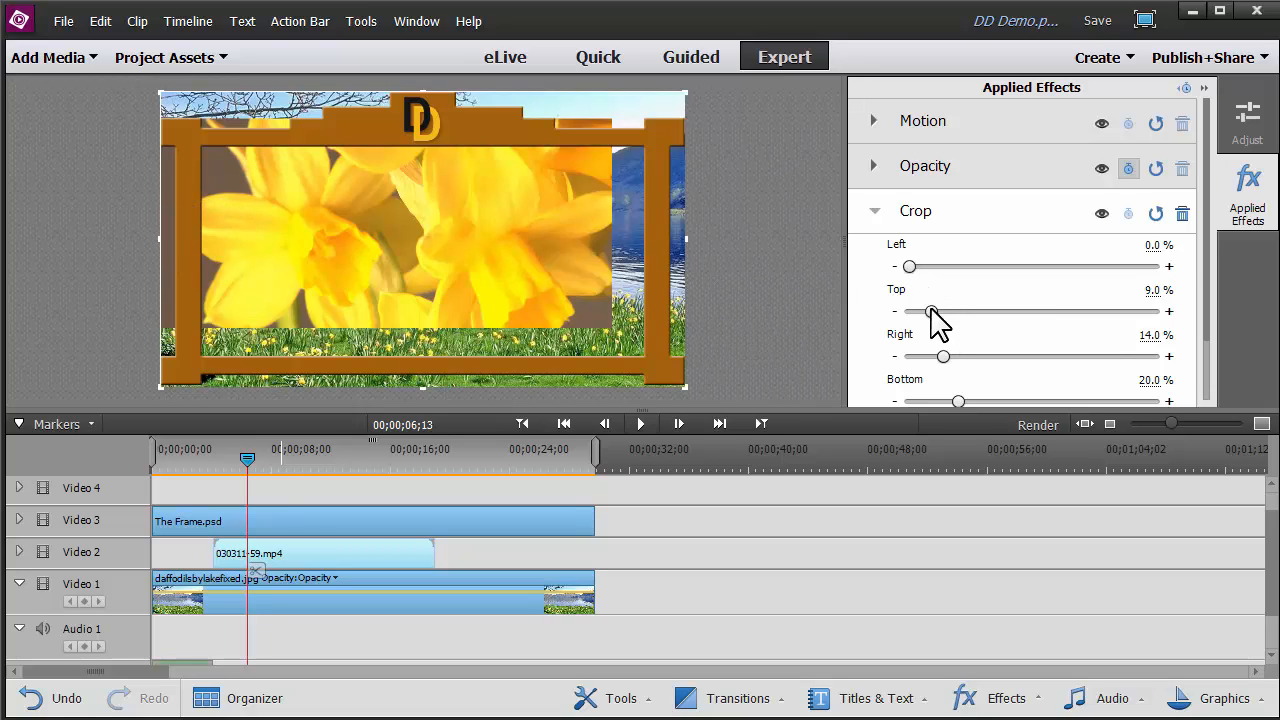
Set the 030311-59.mp4 clip's Crop to Left 3.3%, Top 13.5%, Right 5.7% and Bottom 7.8% to fit inside the frame
left_click_drag(916, 267, 918, 267)
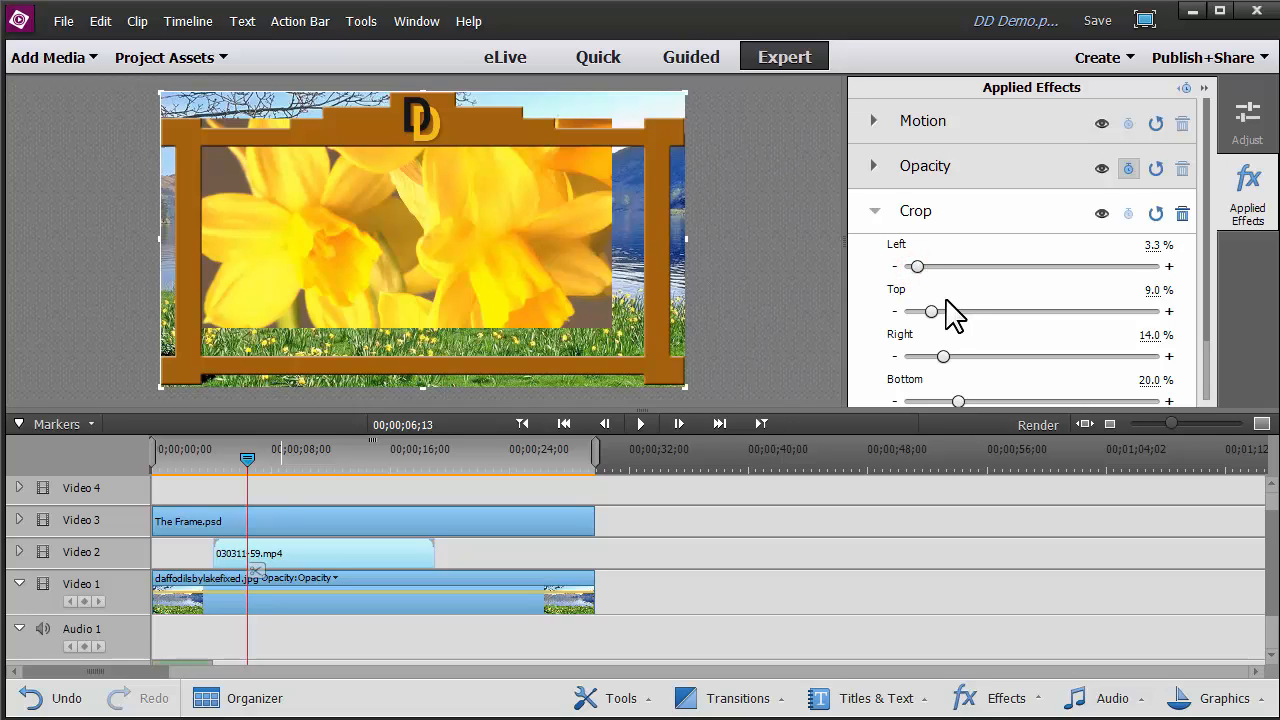
left_click_drag(933, 311, 943, 312)
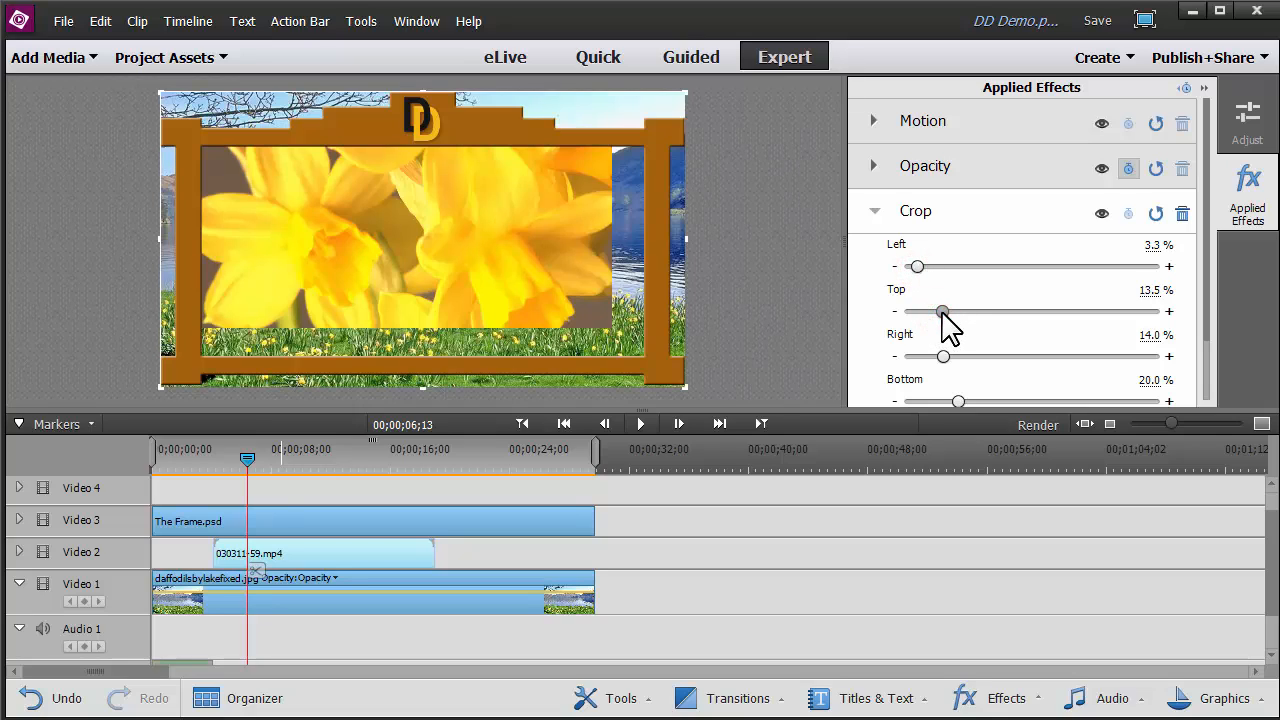
left_click_drag(943, 358, 929, 407)
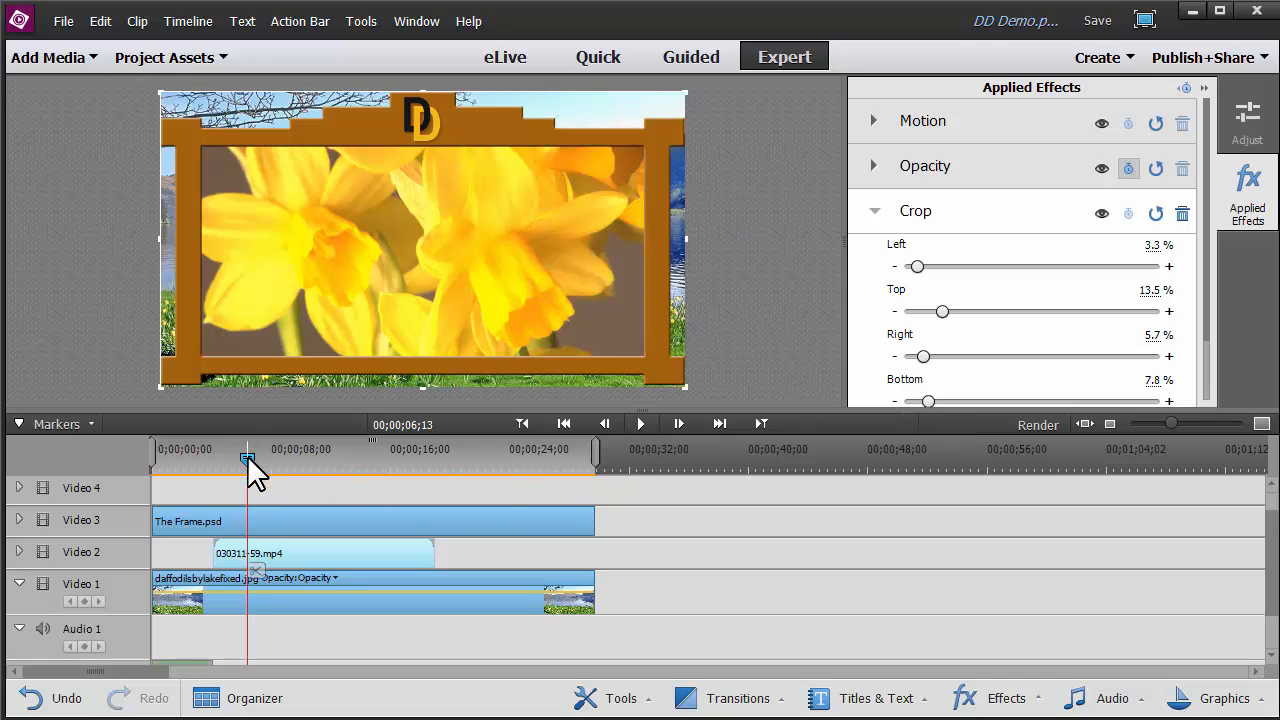
Play the timeline from near the start until past the end of the framed 030311-59.mp4 clip
left_click_drag(247, 455, 174, 475)
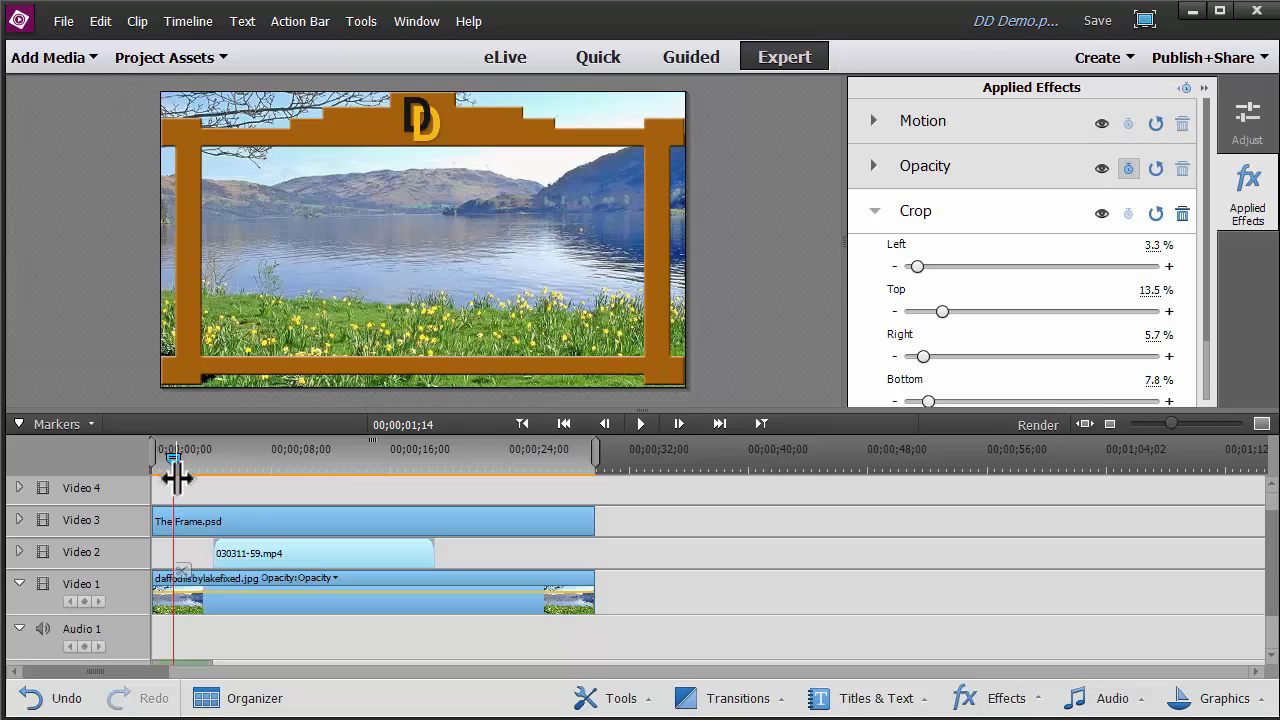
key("space")
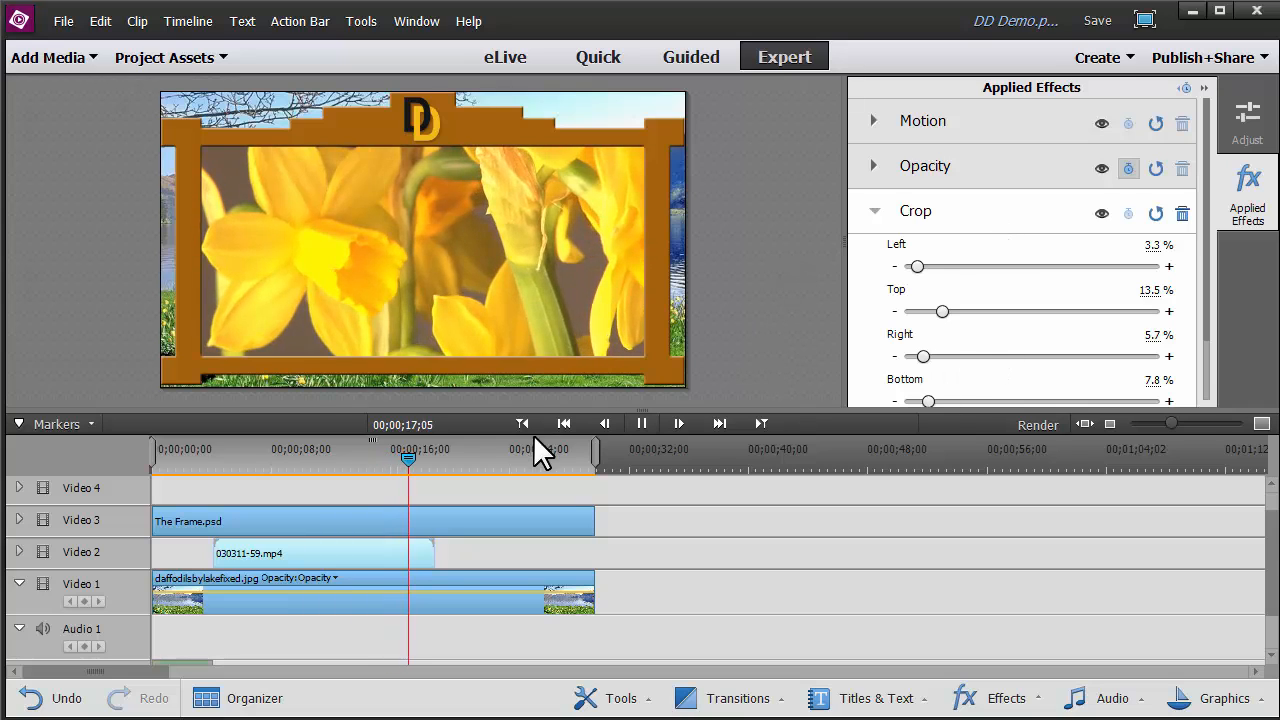
left_click(642, 423)
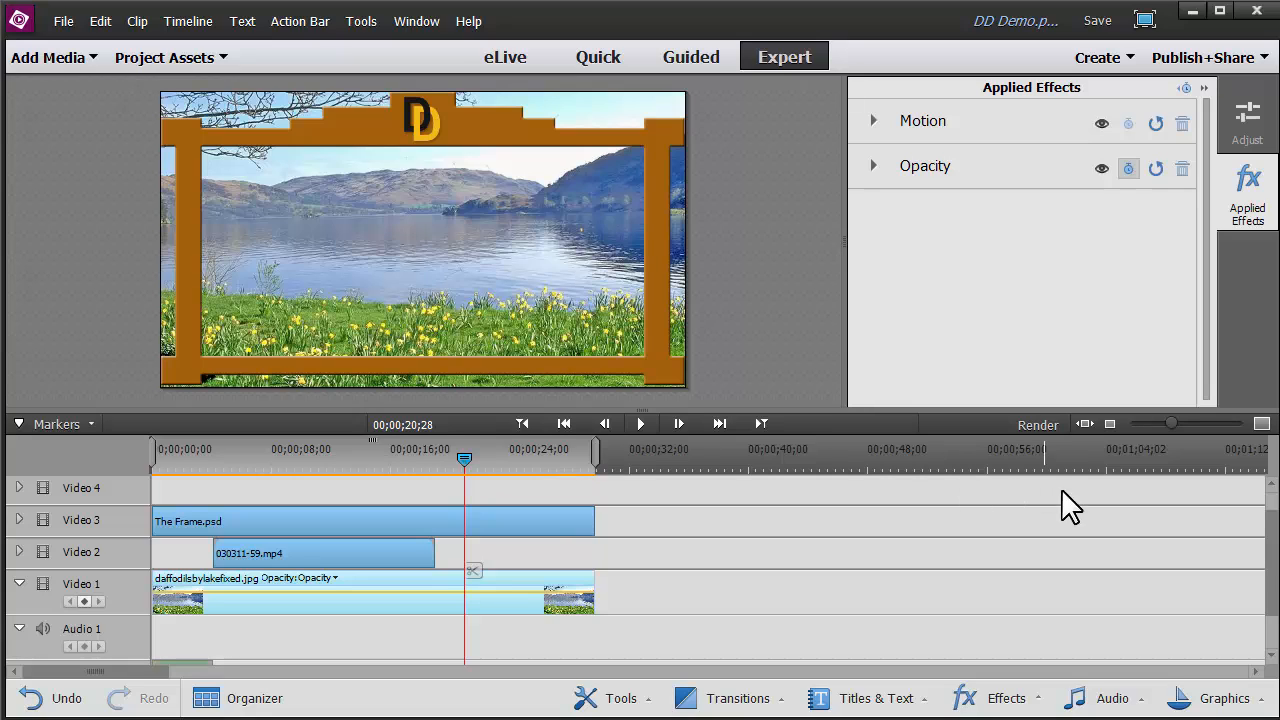
Place Pavane - Repose.wav at the start of the Soundtrack track and look over the Ambient Music Score collection
scroll(1268, 575, "down", 2)
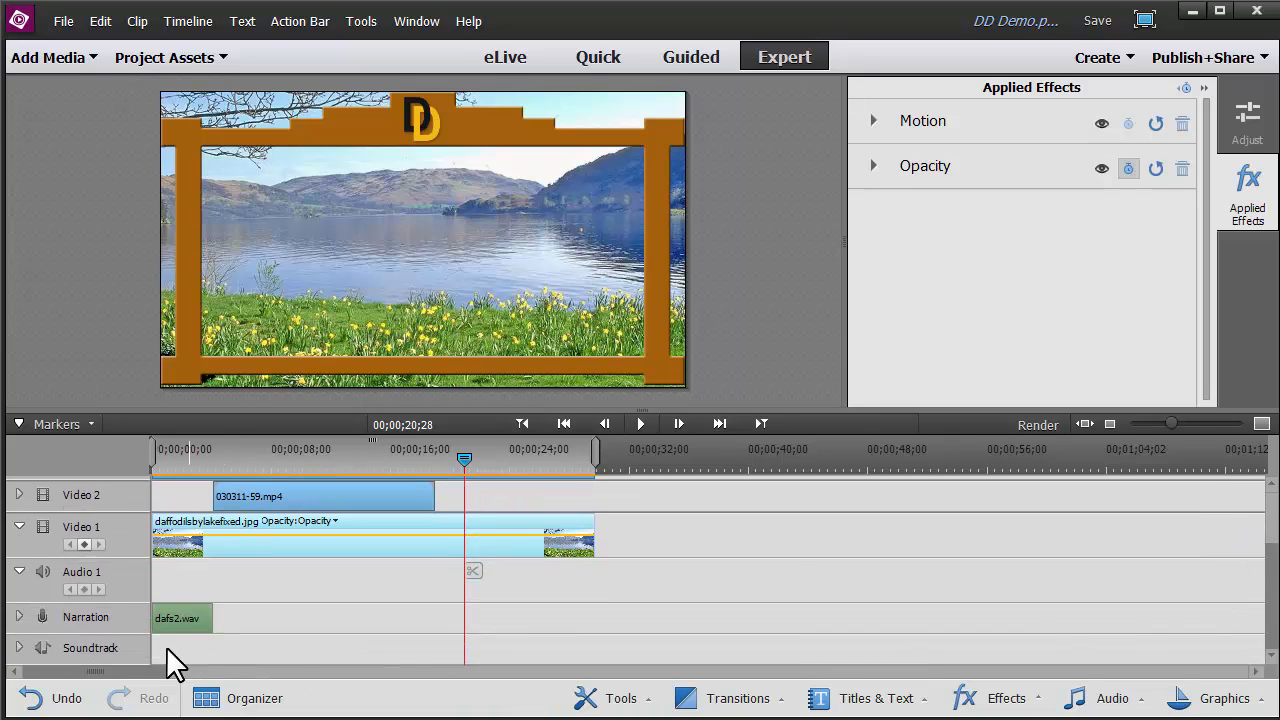
left_click(223, 57)
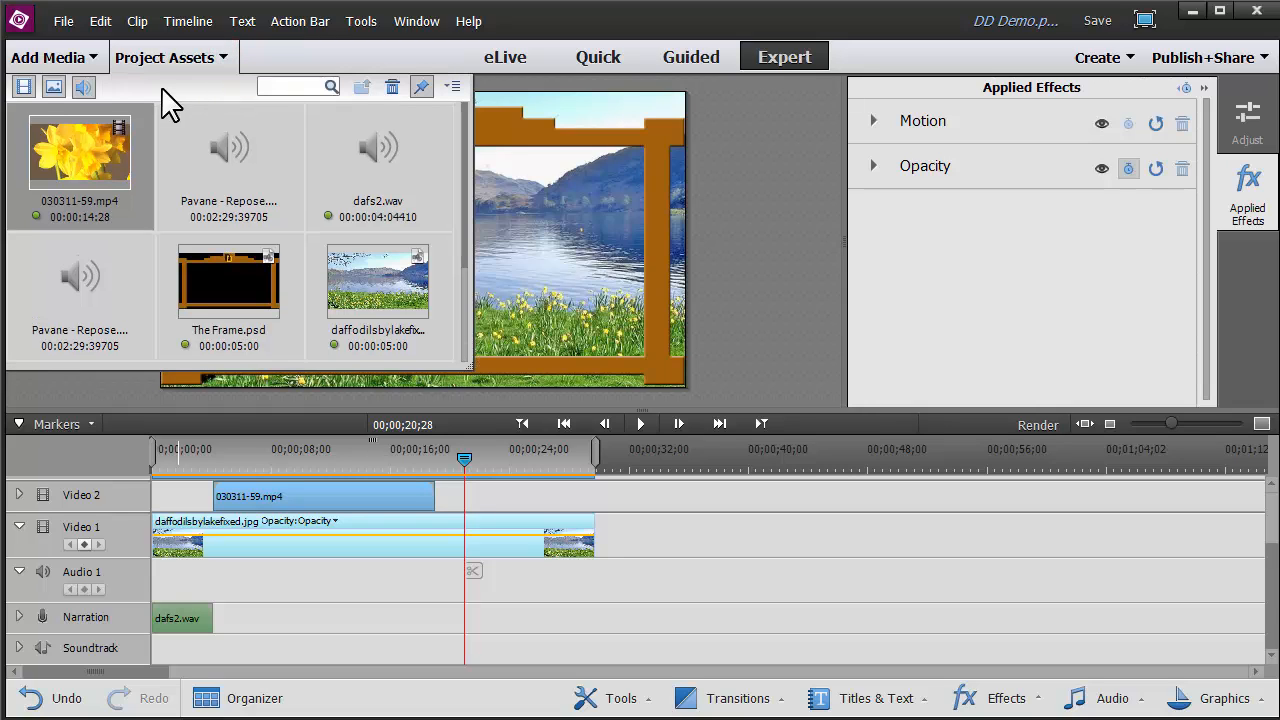
left_click_drag(79, 306, 160, 650)
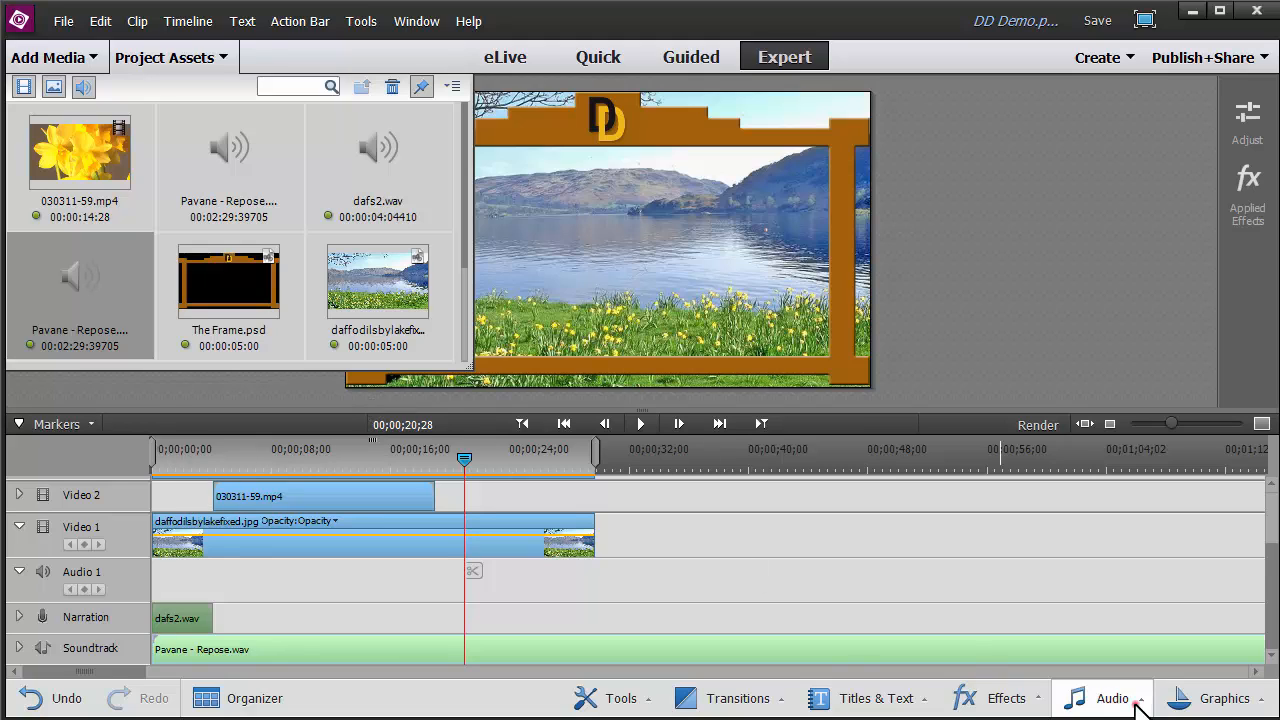
left_click(1100, 697)
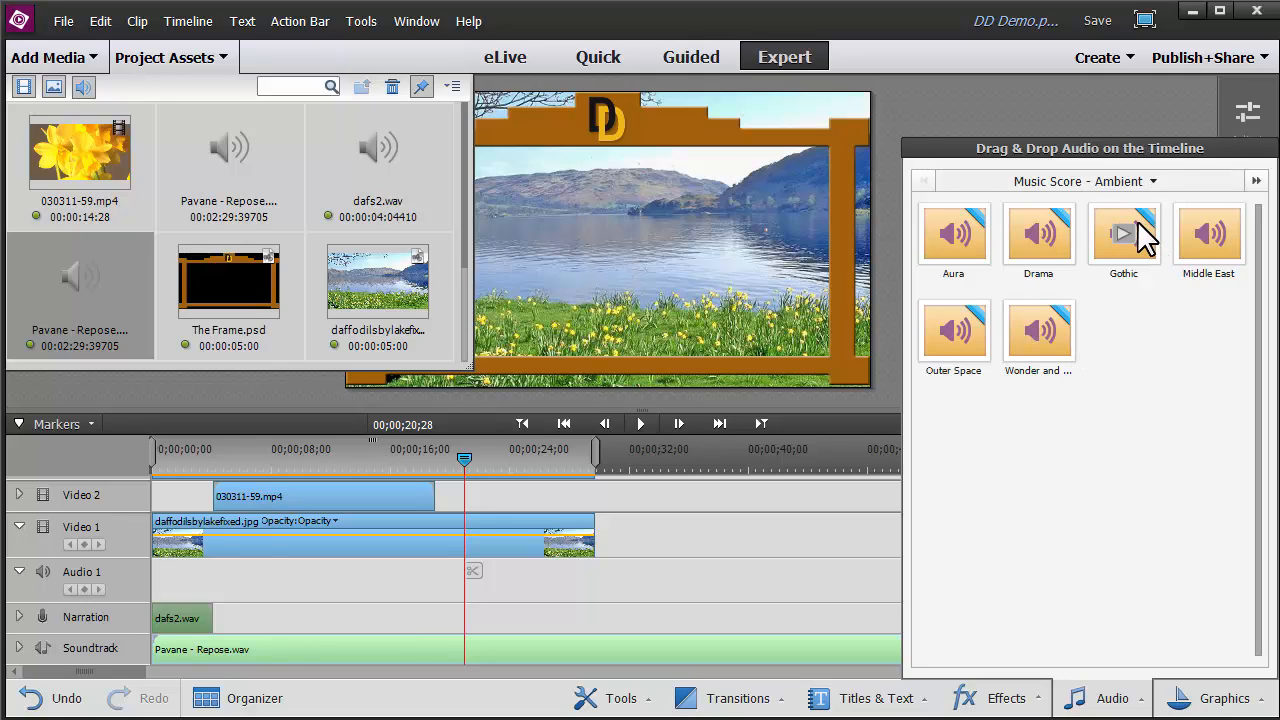
left_click(1105, 700)
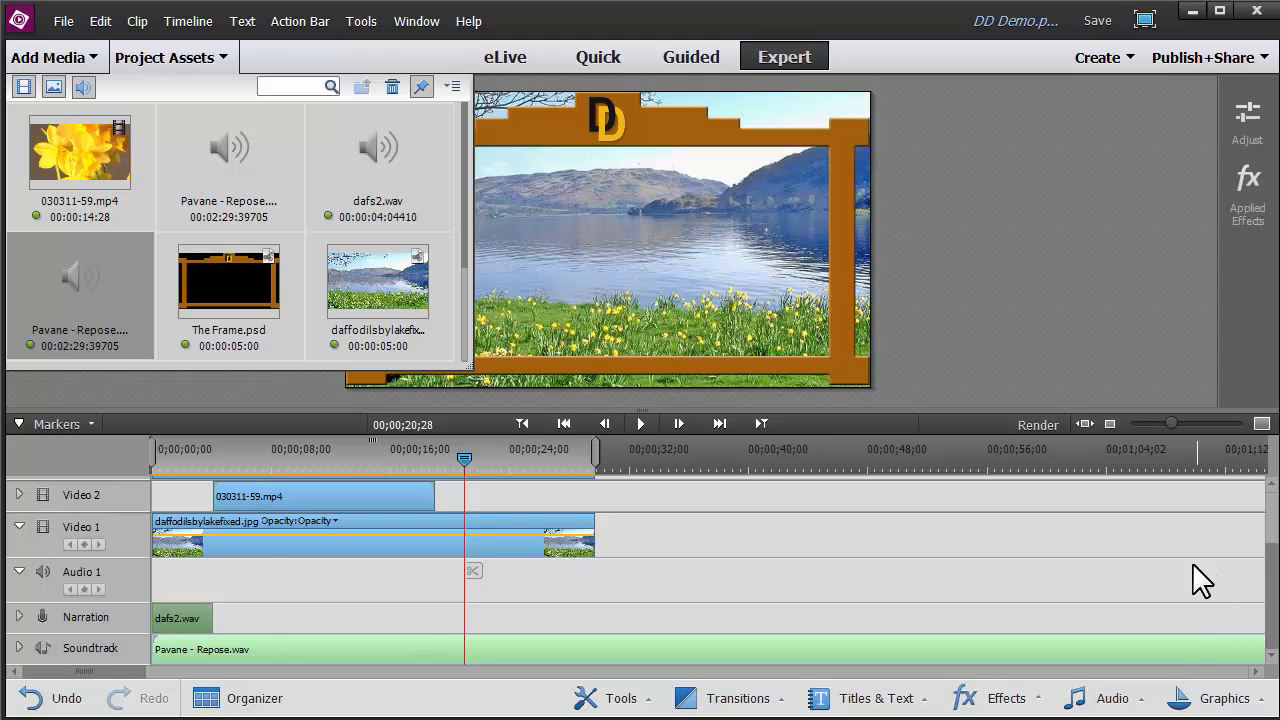
Trim Pavane - Repose.wav on the Soundtrack track to end level with daffodilsbylakefixed.jpg, and fit the whole project in the timeline
left_click_drag(1166, 420, 1158, 422)
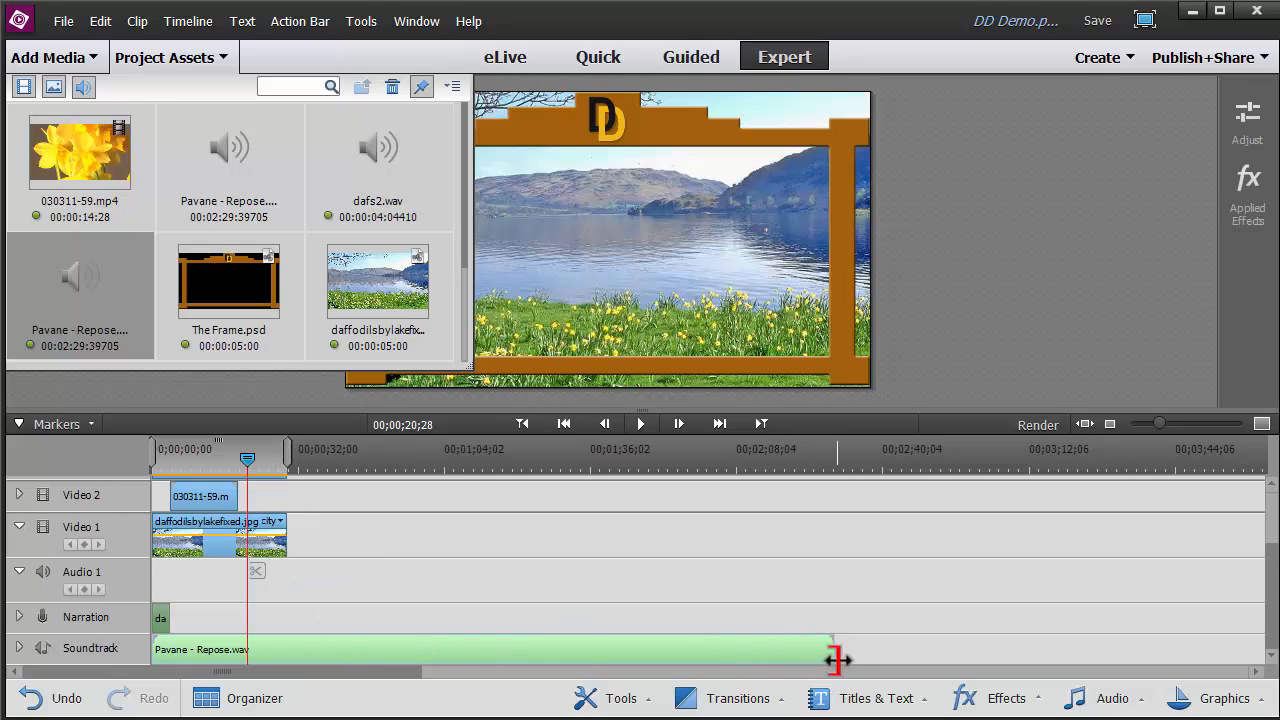
left_click_drag(833, 655, 286, 675)
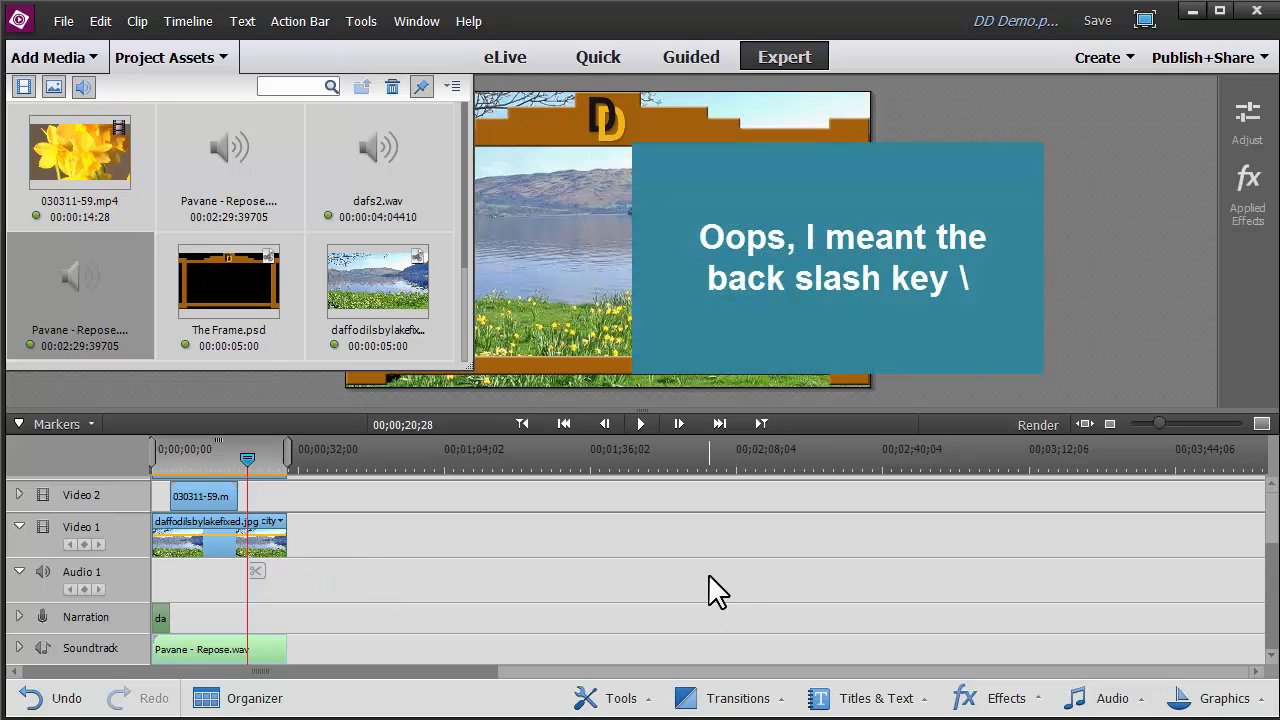
key("backslash")
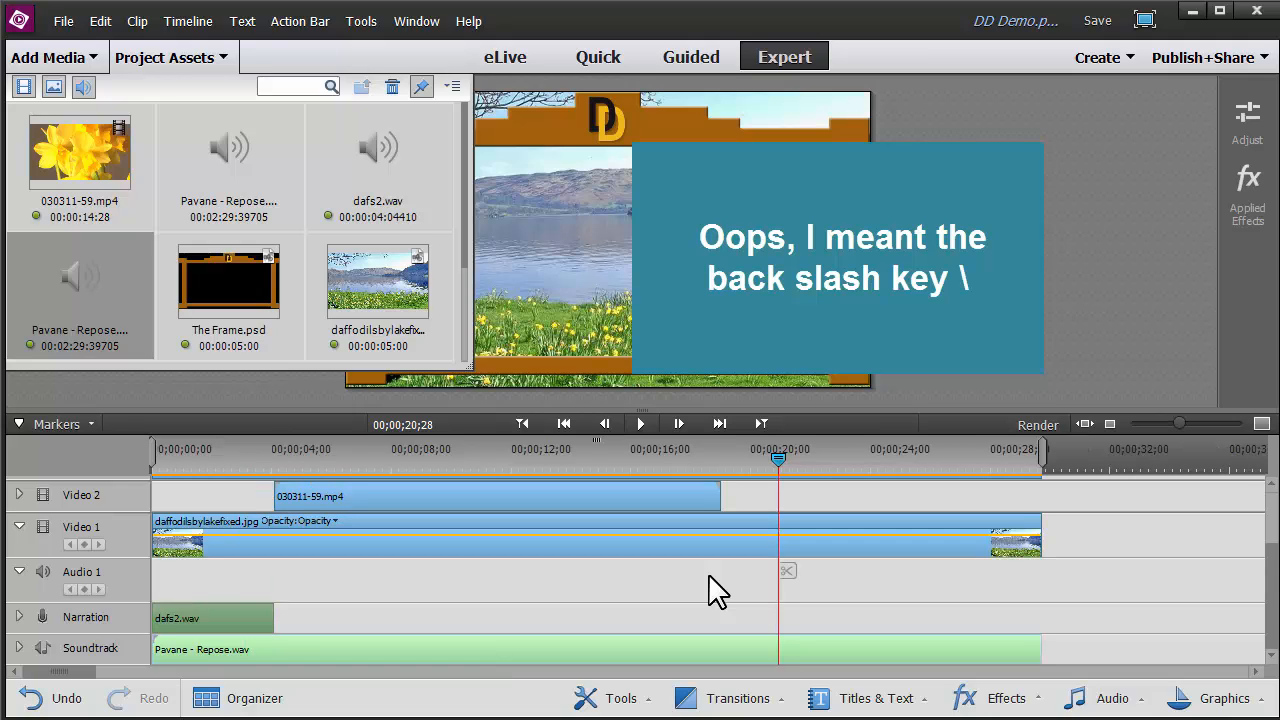
scroll(716, 560, "up", 1)
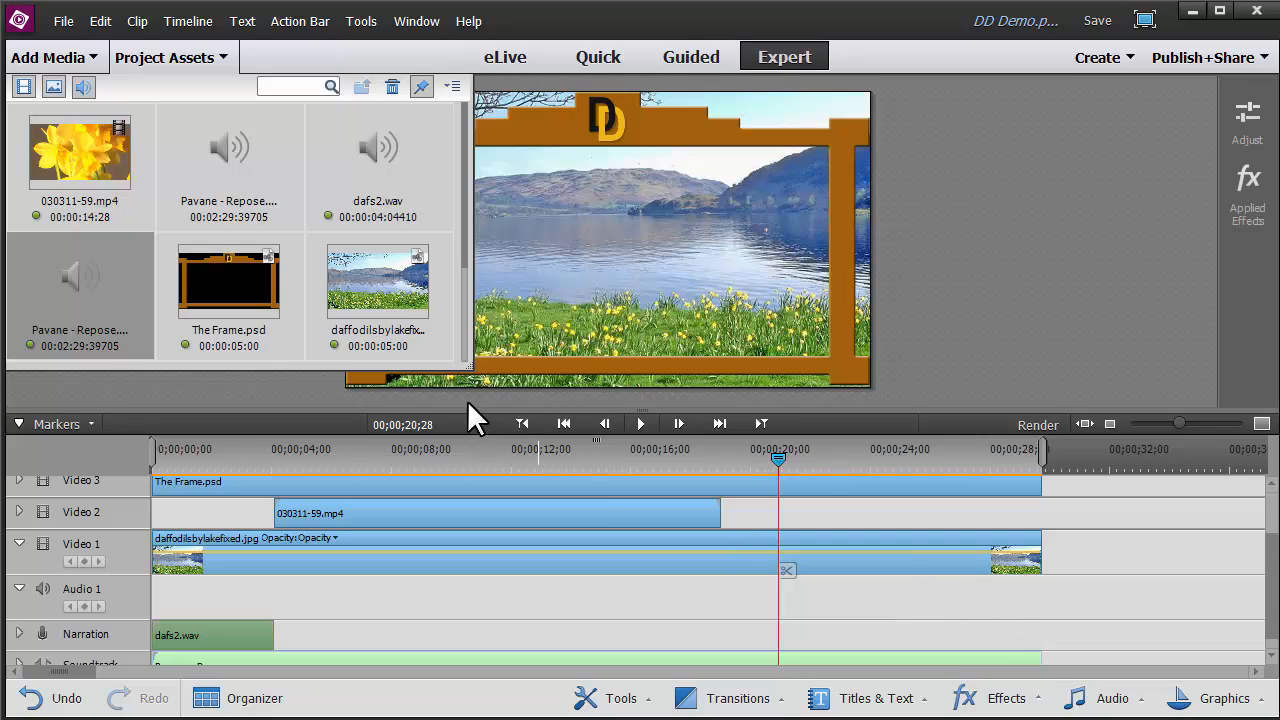
Save the project and close the Project Assets view
left_click(66, 21)
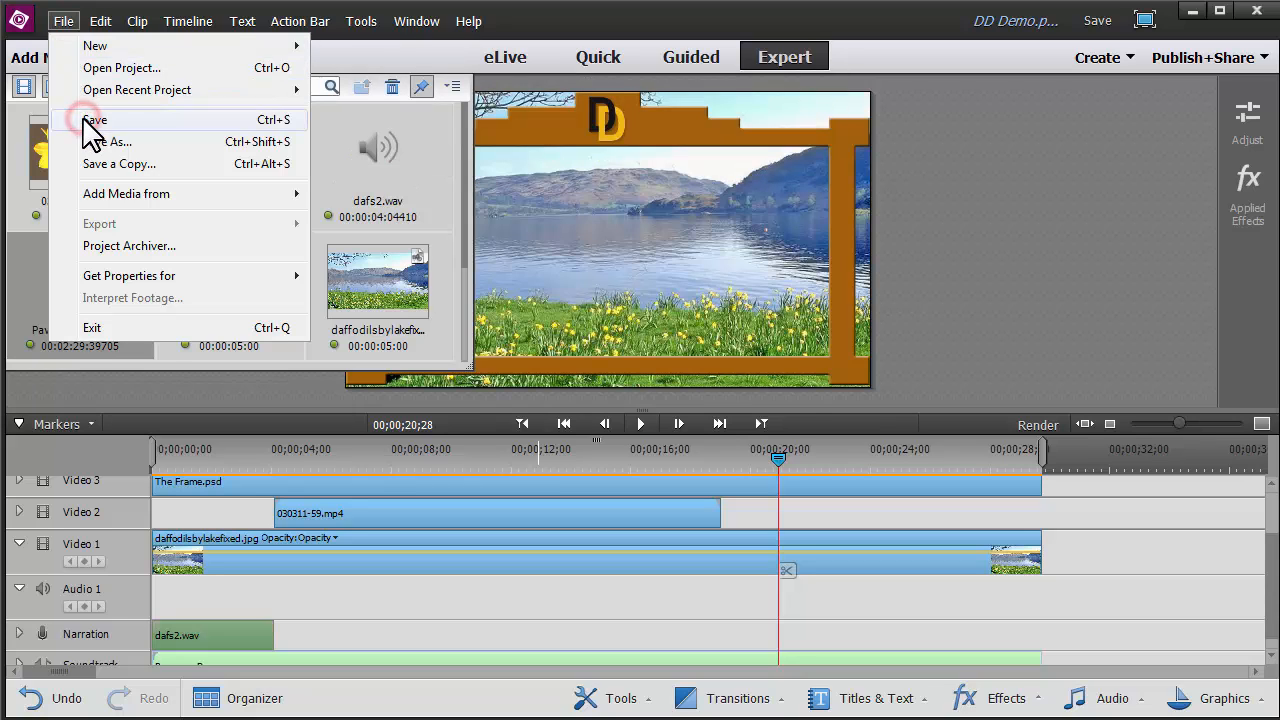
left_click(86, 121)
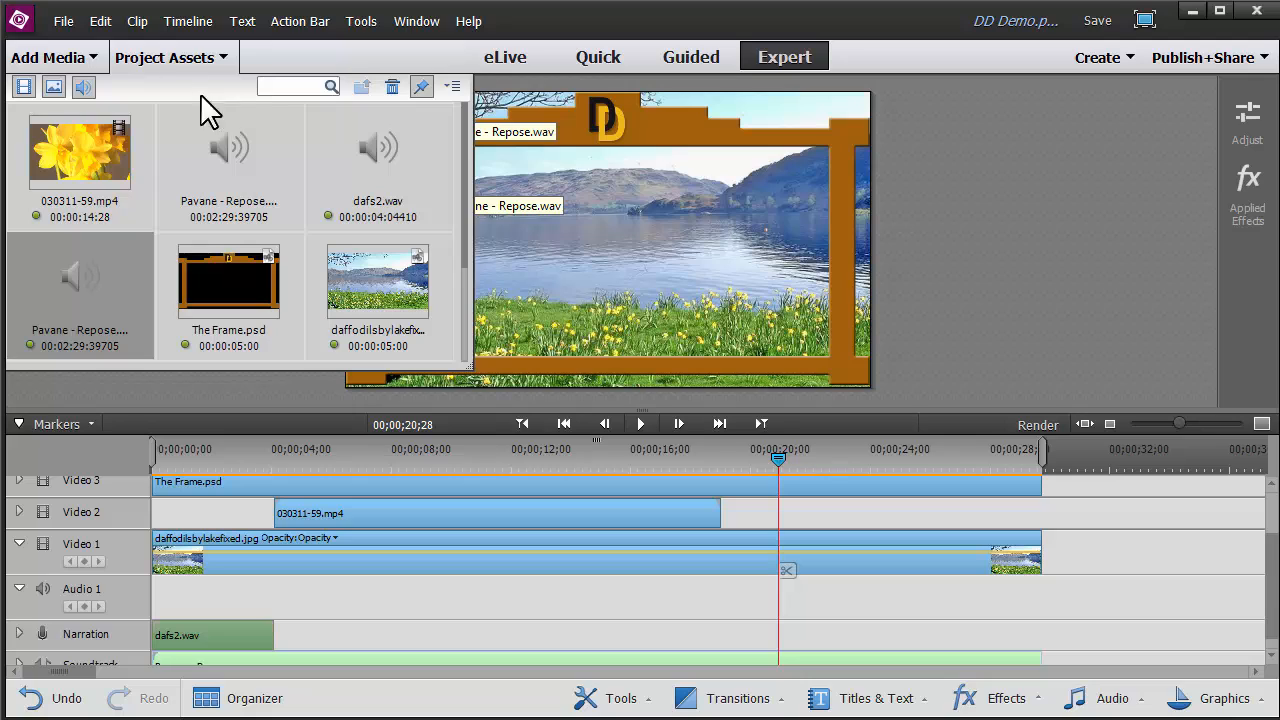
left_click(172, 58)
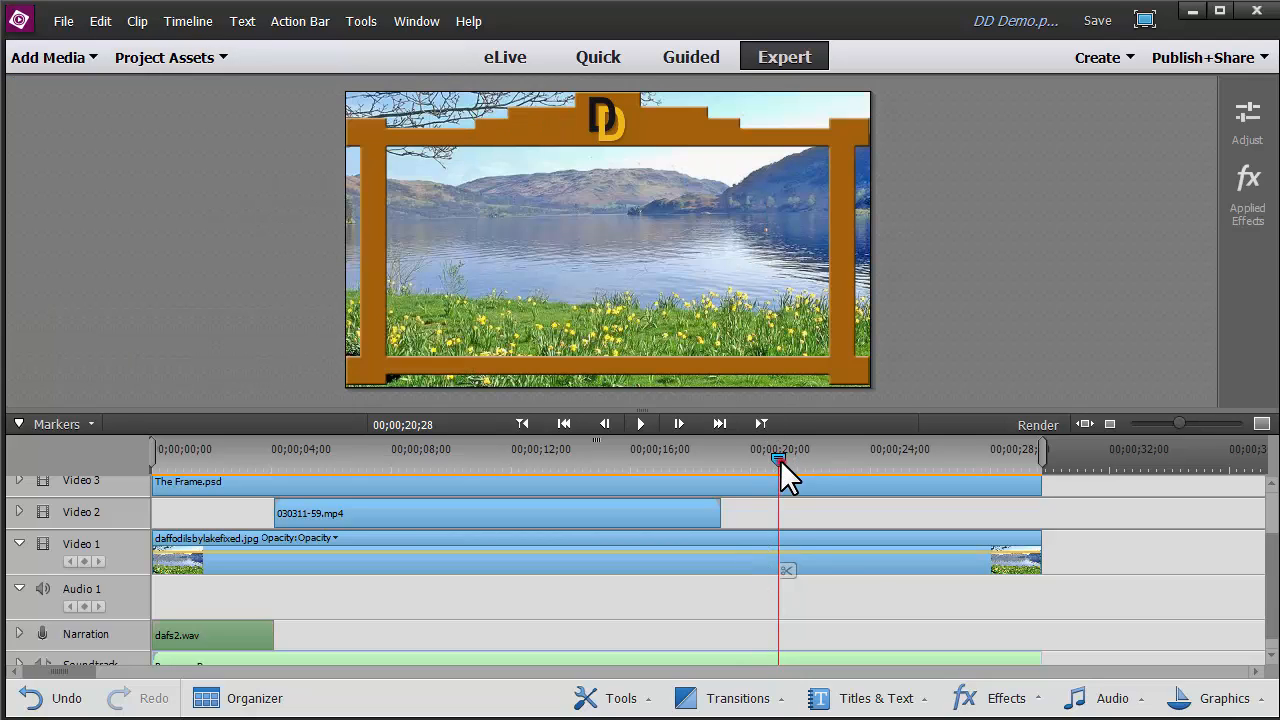
Trim daffodilsbylakefixed.jpg on Video 1 and The Frame.psd on Video 3 so both end at 00;00;29;10
left_click_drag(783, 470, 980, 517)
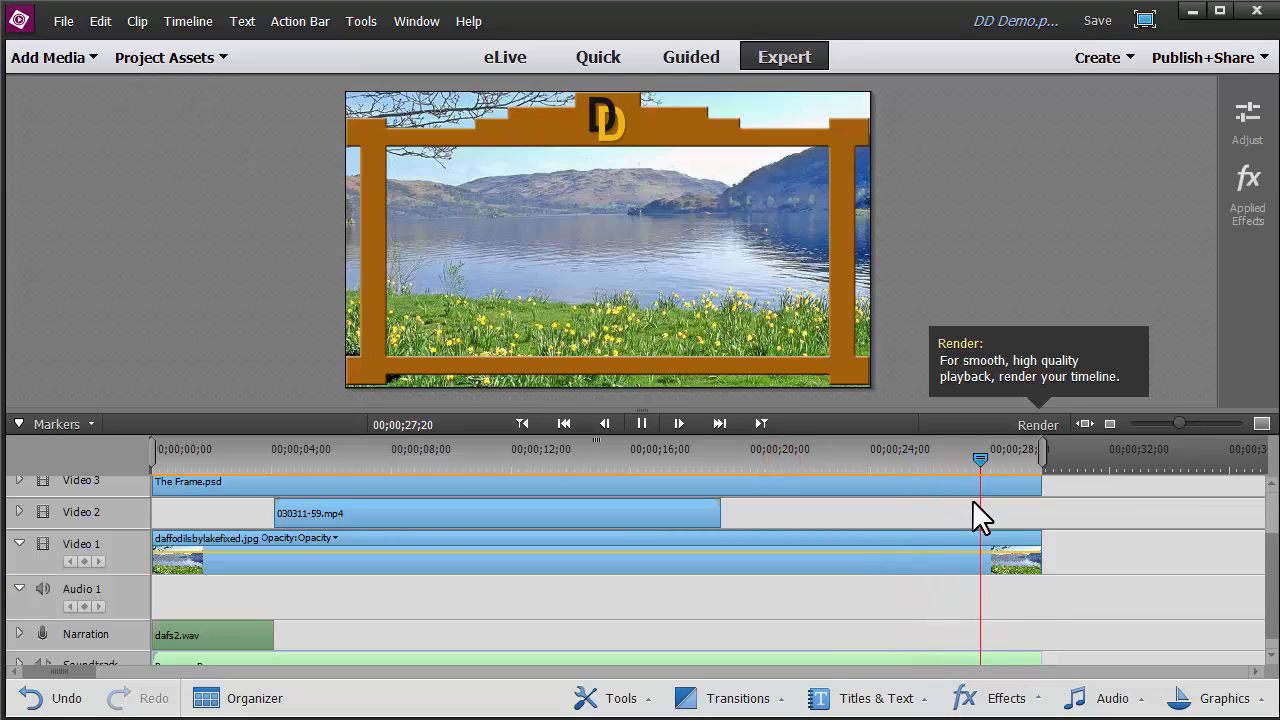
left_click(966, 536)
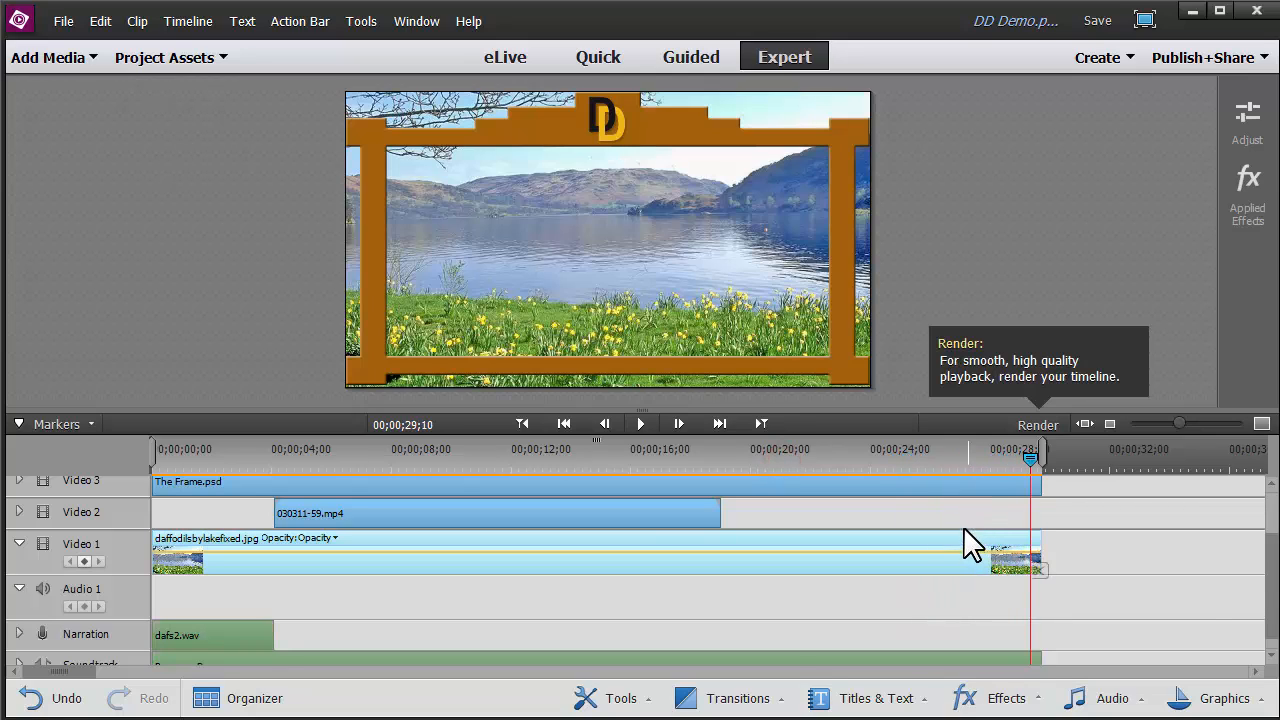
left_click(1266, 520)
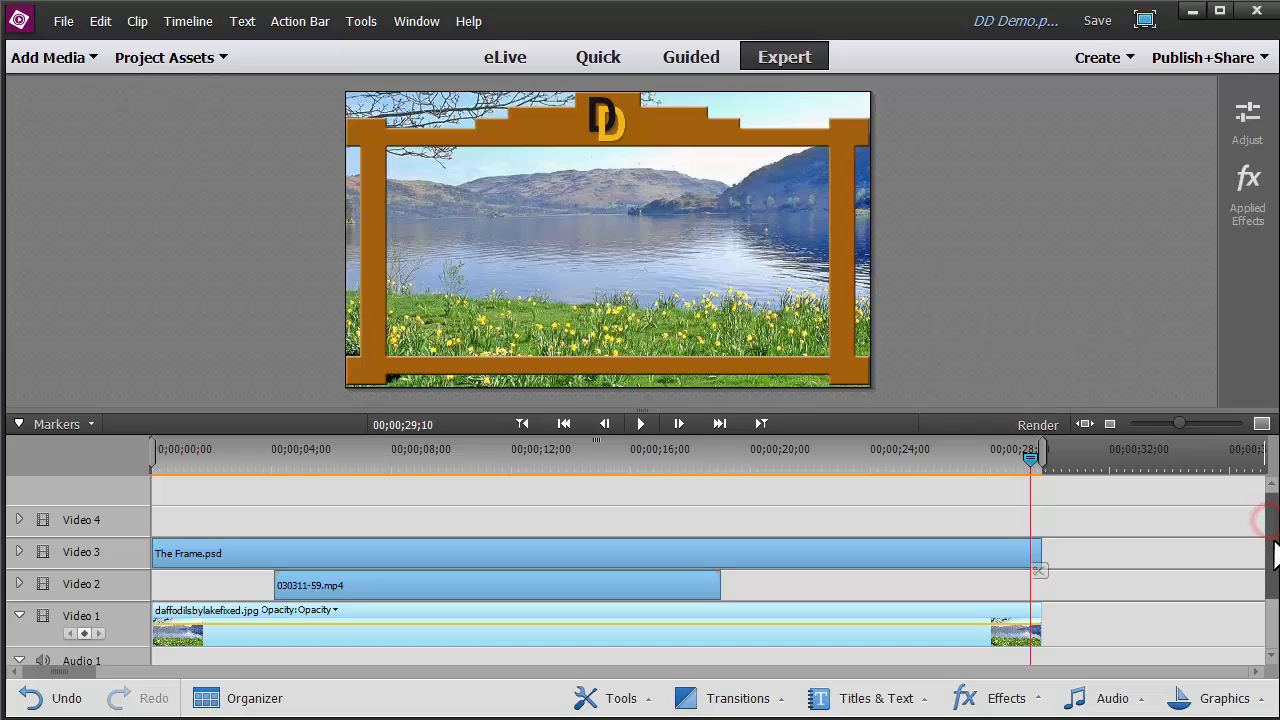
left_click_drag(1043, 624, 1030, 624)
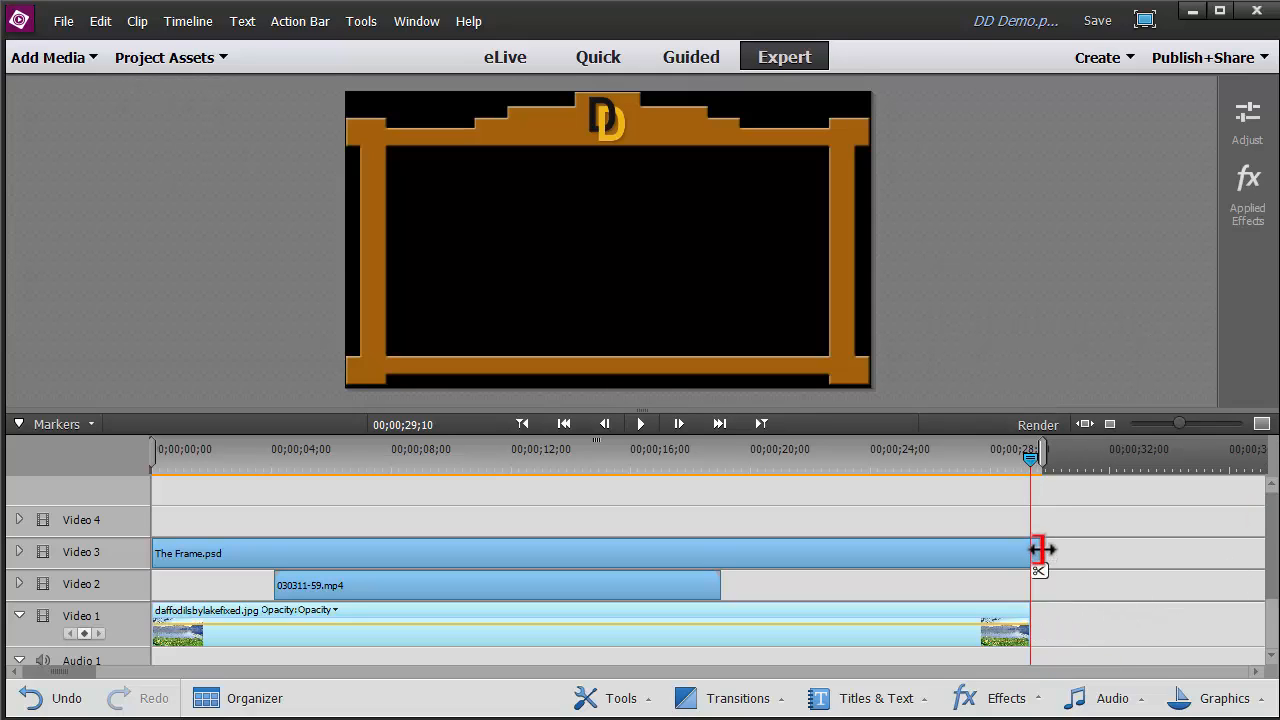
left_click_drag(1040, 553, 1030, 547)
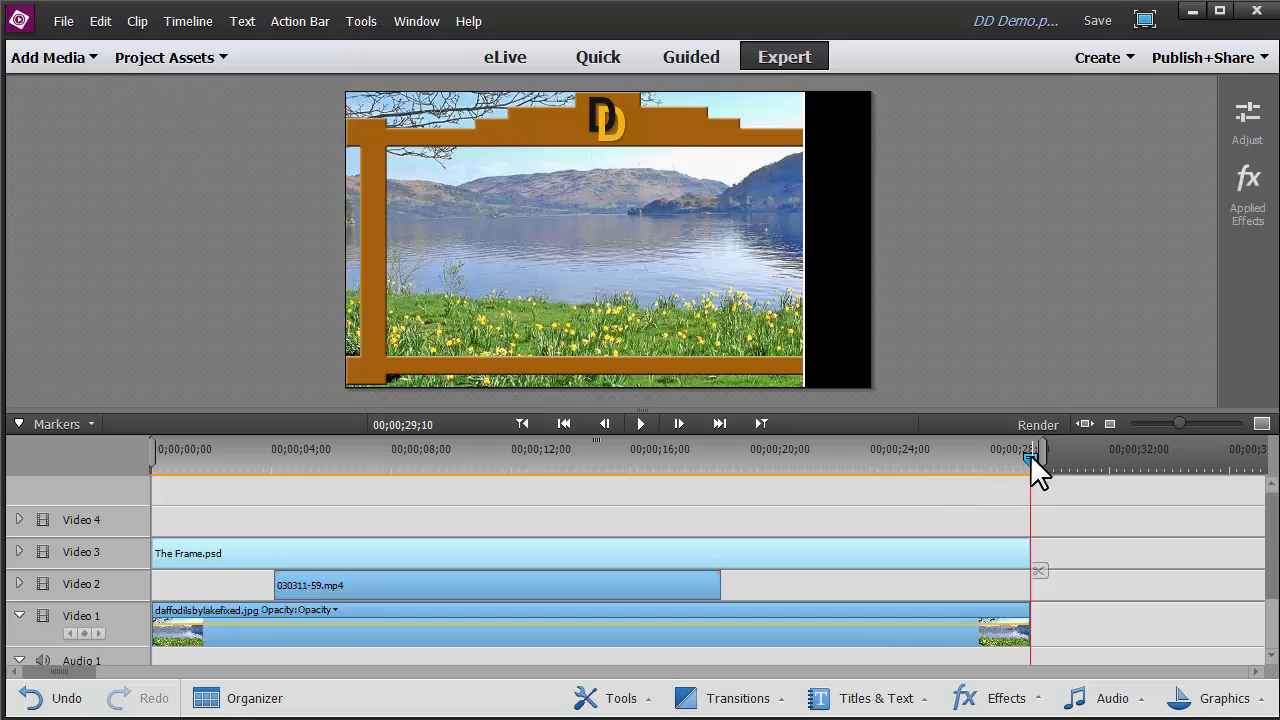
Play the framed video from about 00;00;03;27 and trim the end of 030311-59.mp4 on Video 2 to 00;00;10;29
left_click_drag(1030, 454, 270, 515)
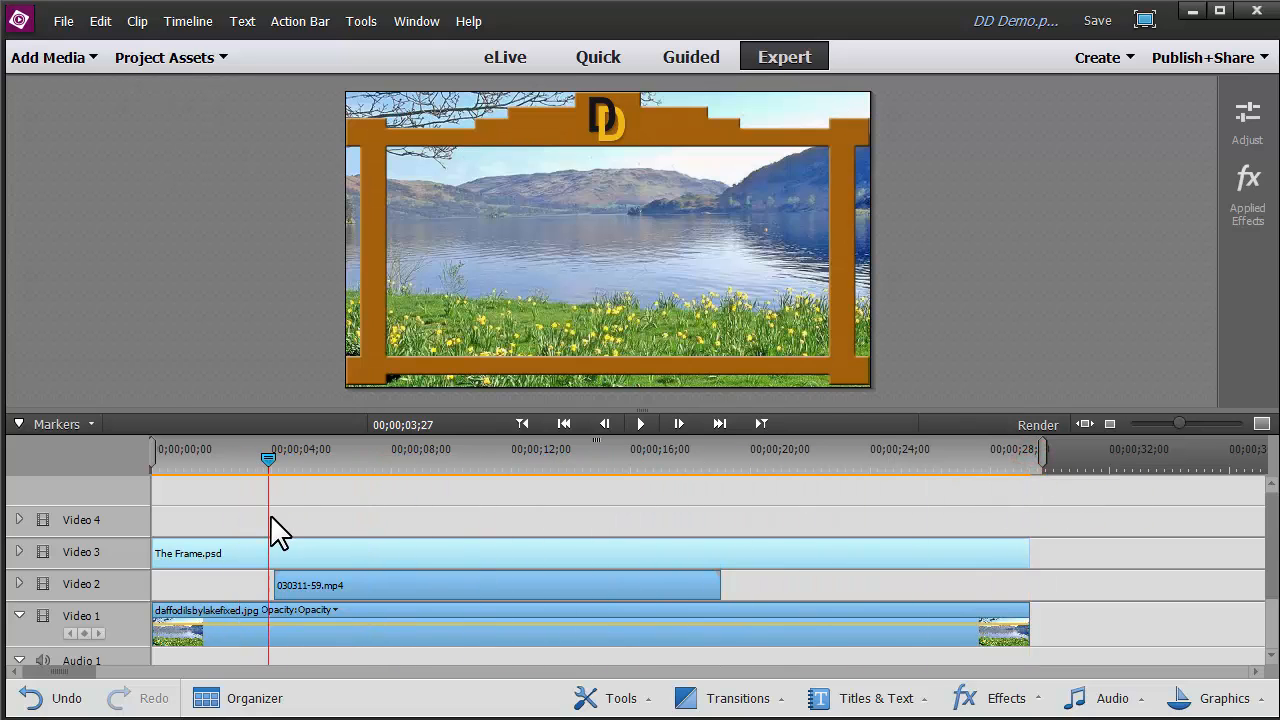
key("space")
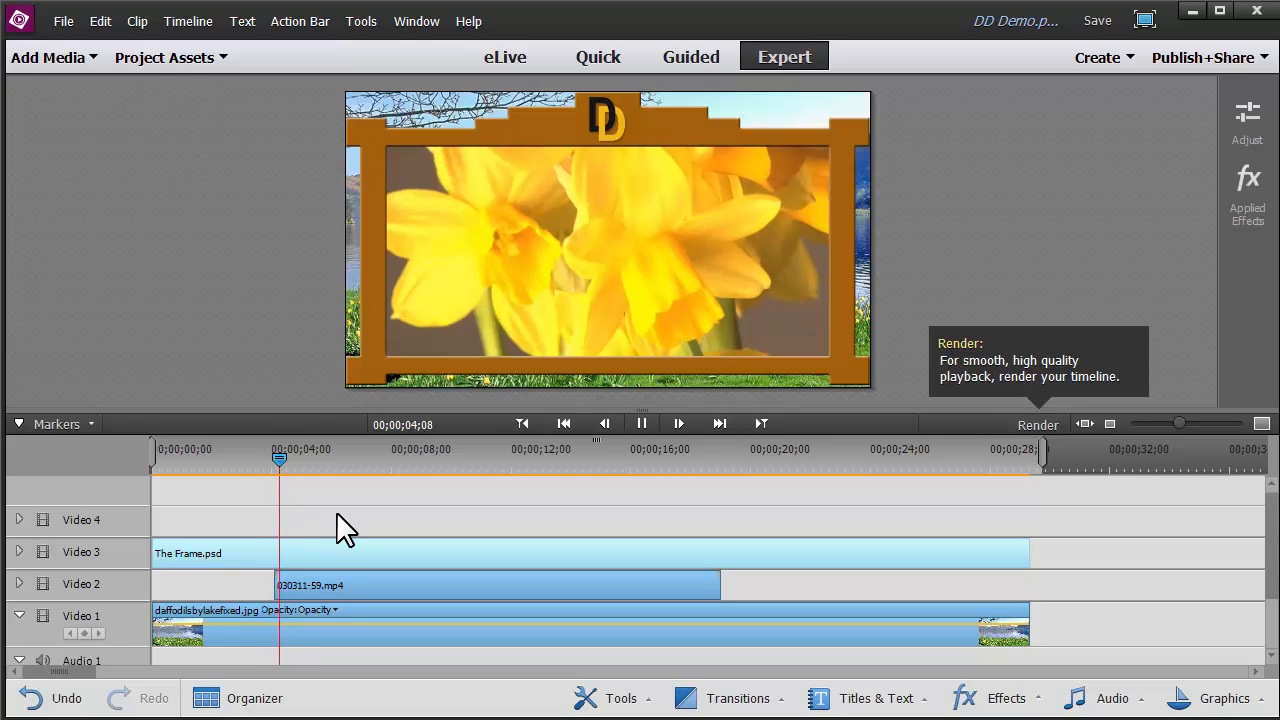
left_click(446, 520)
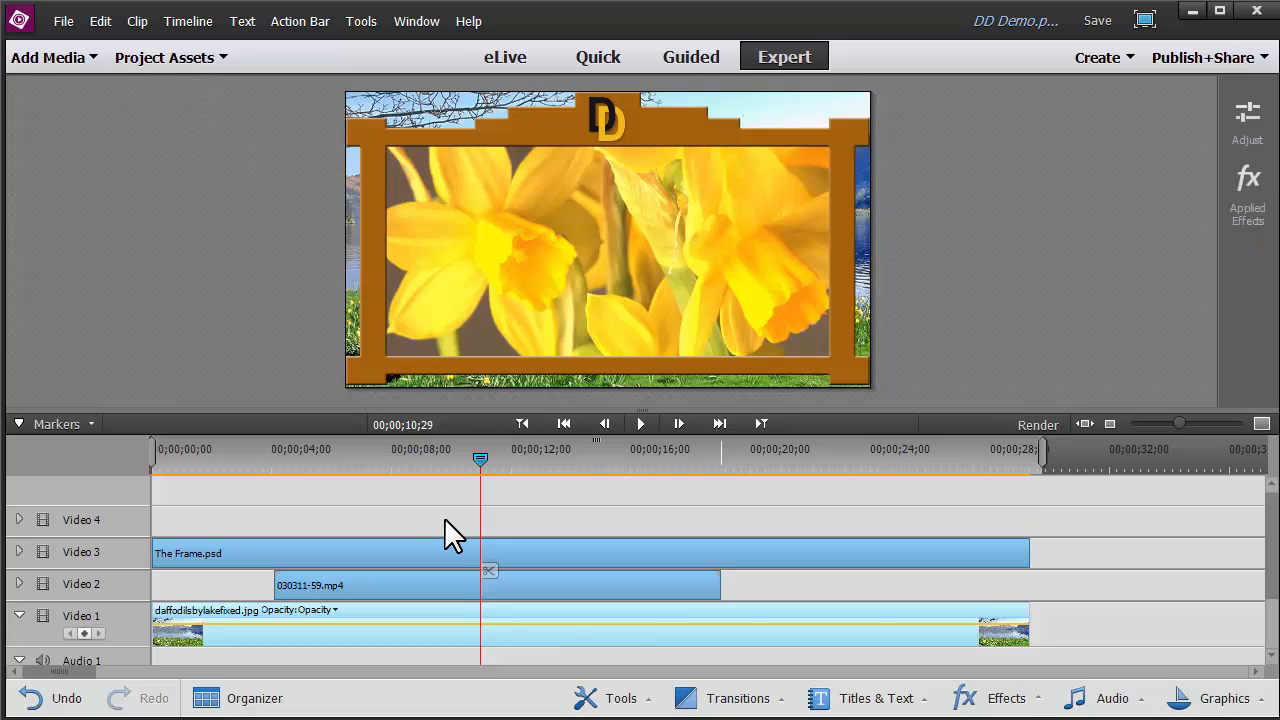
left_click_drag(720, 585, 480, 585)
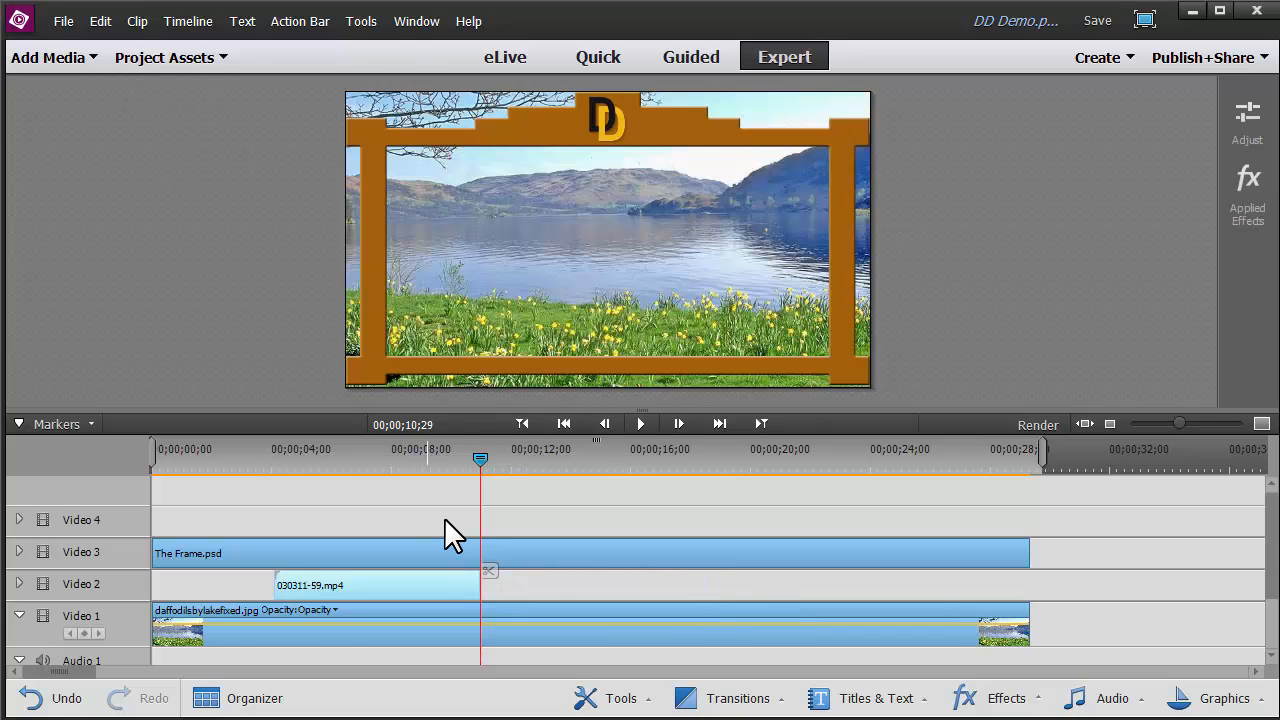
Extend the end of 030311-59.mp4 on Video 2 to just before 00;00;12;00 and save the project
left_click_drag(480, 459, 330, 459)
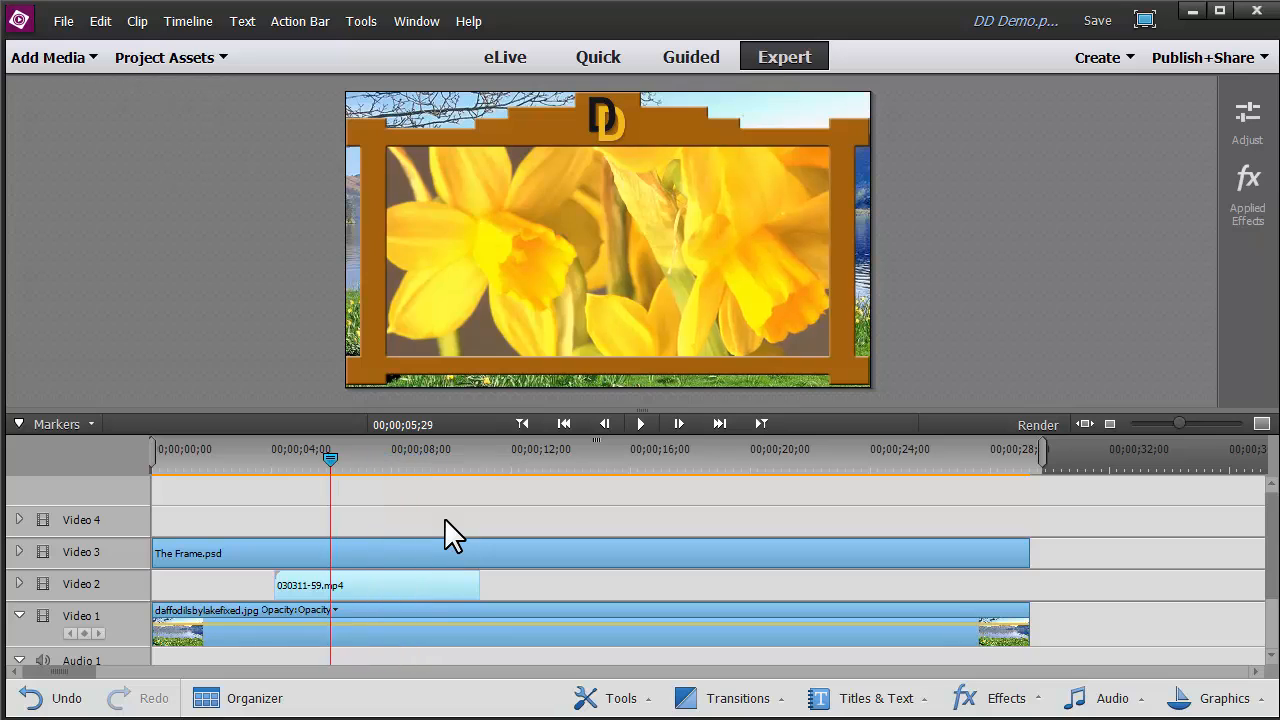
key("space")
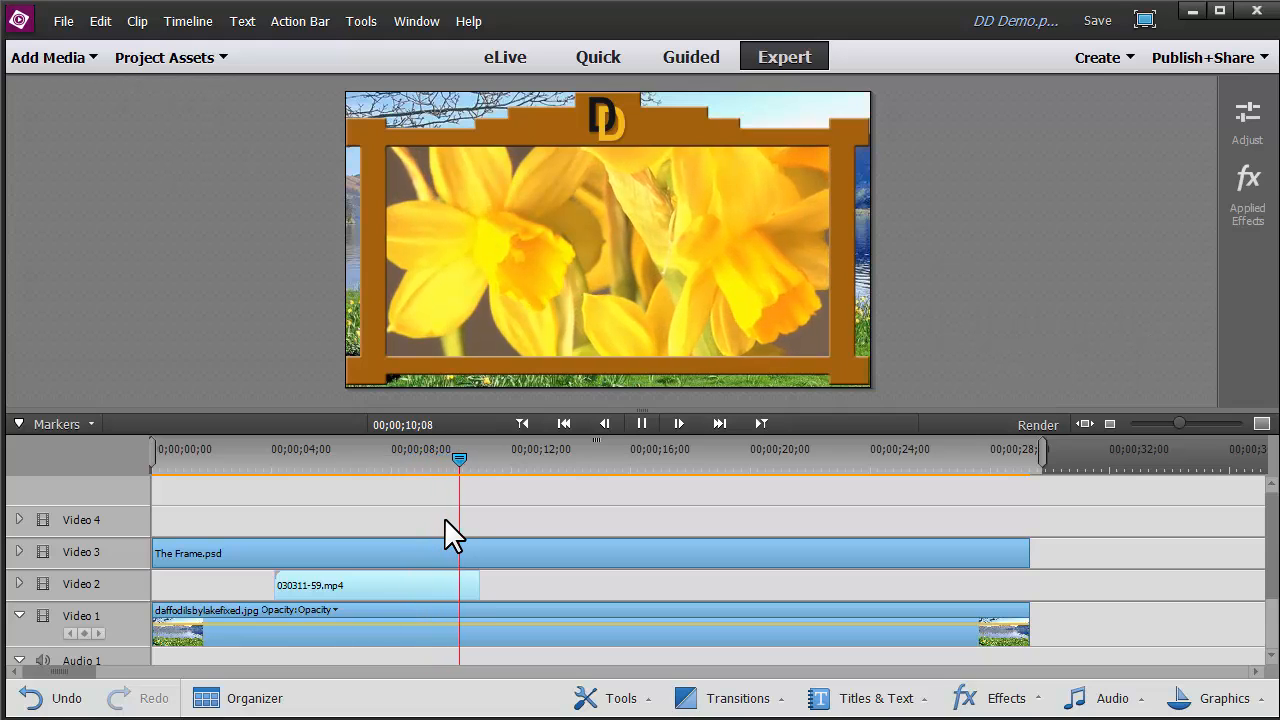
key("space")
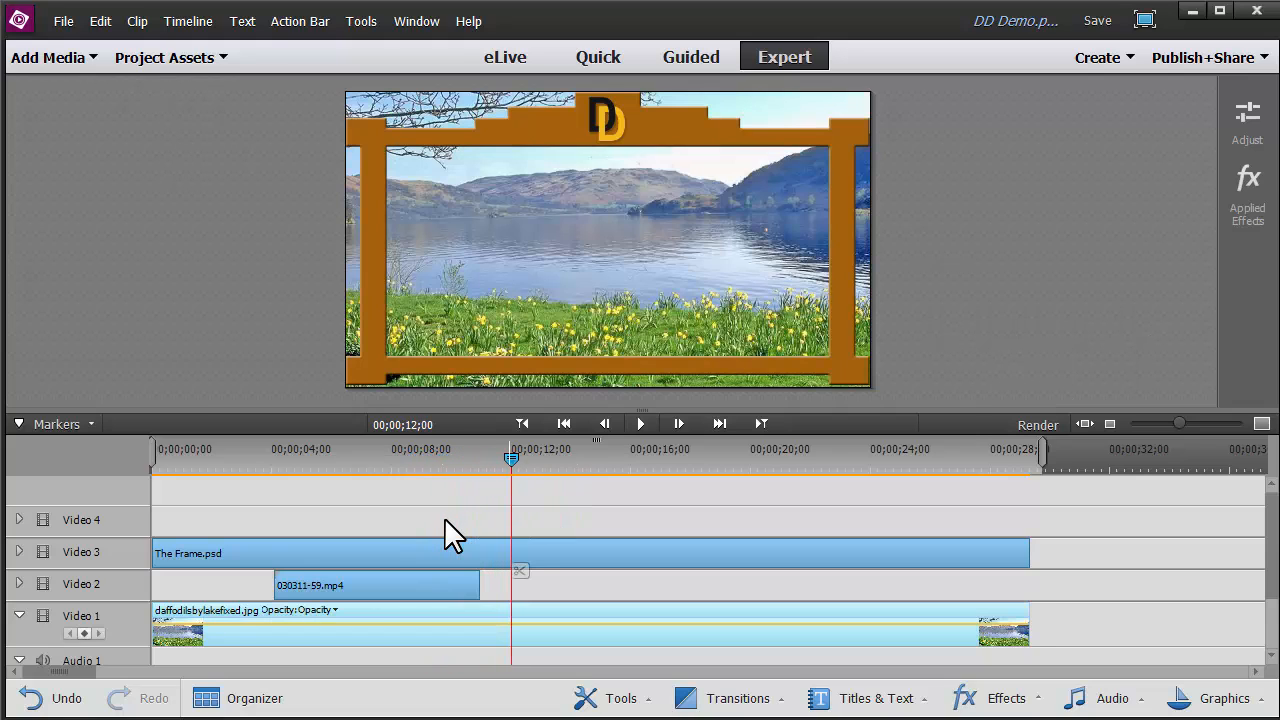
left_click_drag(479, 585, 497, 585)
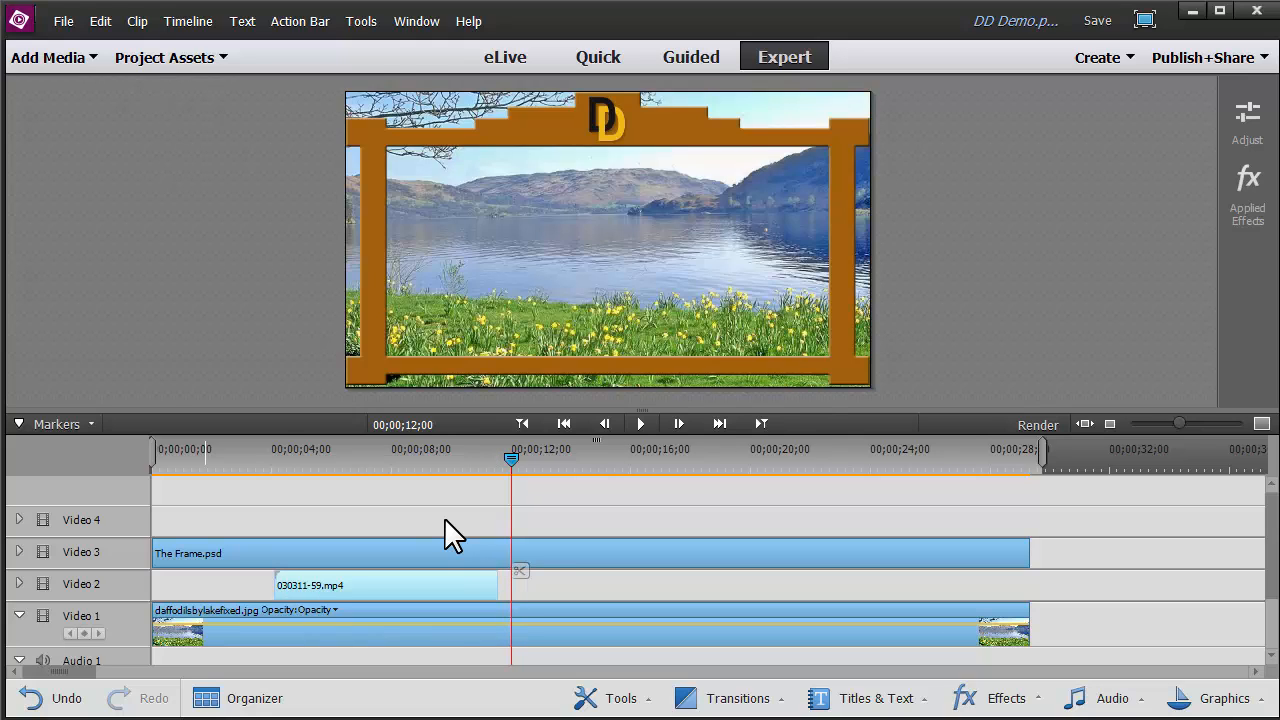
key("alt+f")
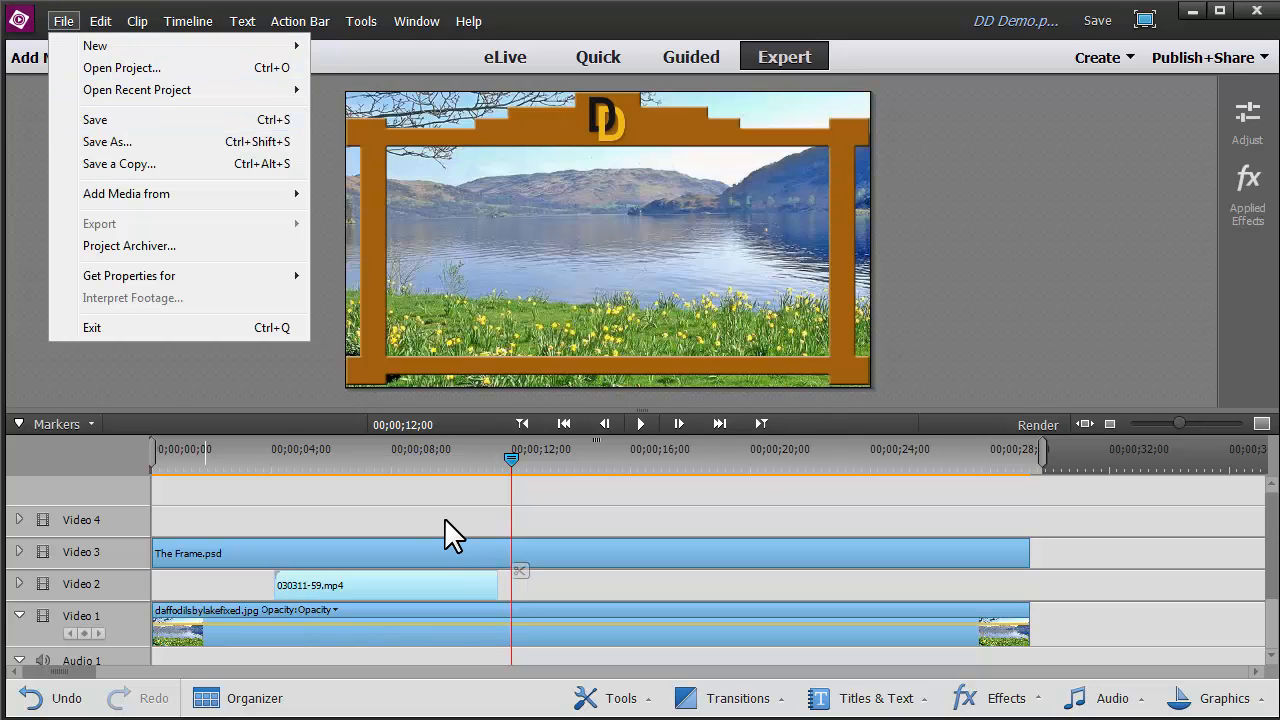
key("Return")
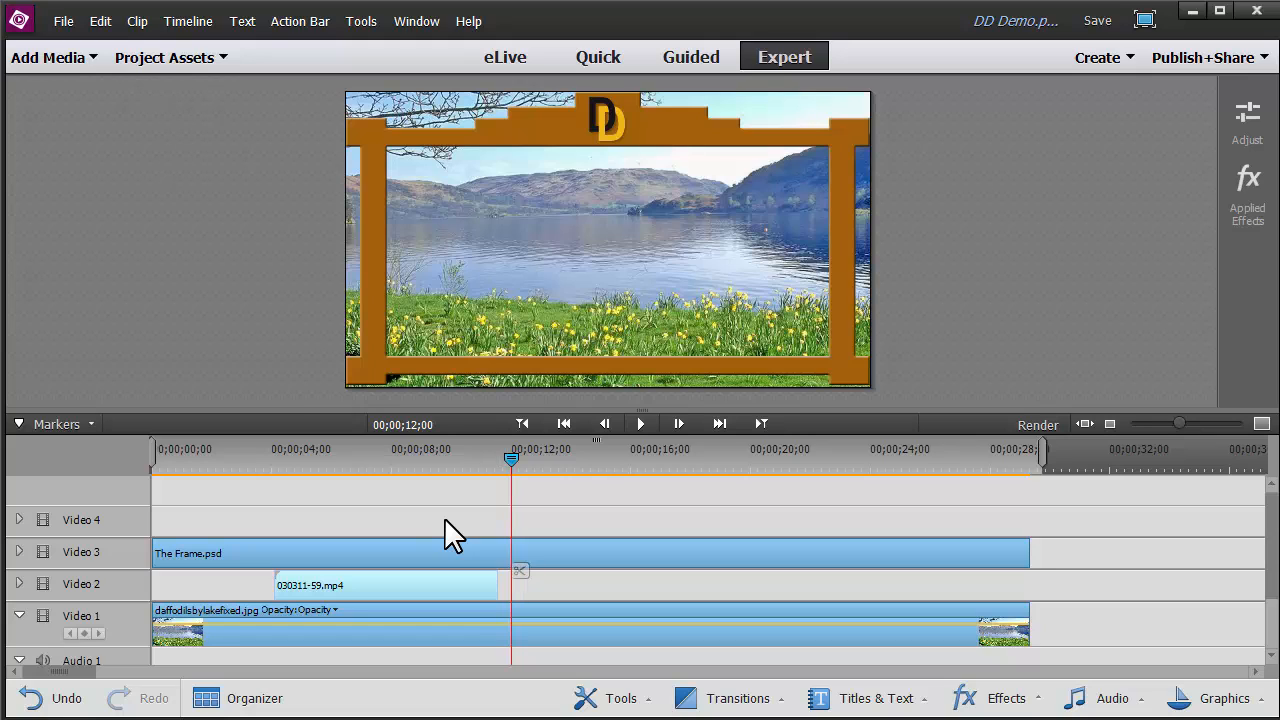
Play part of the extended 030311-59.mp4 clip and stop at 00;00;10;12
left_click(446, 521)
key("space")
key("space")
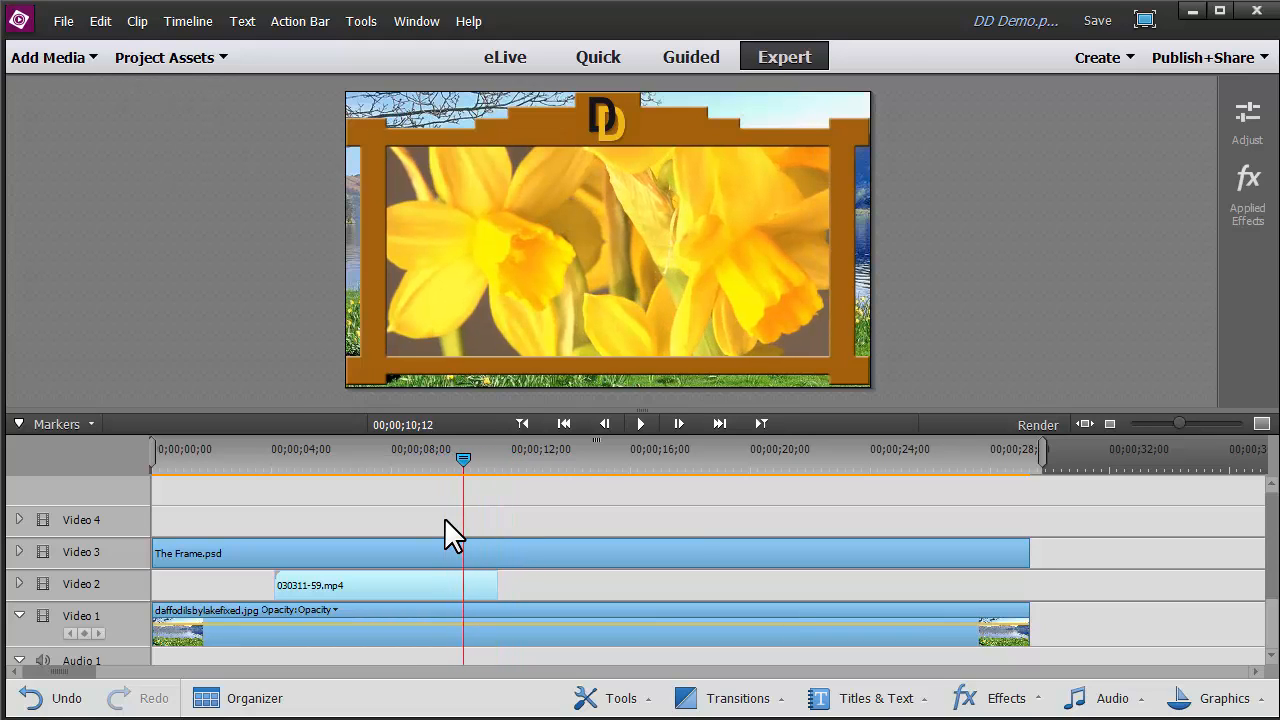